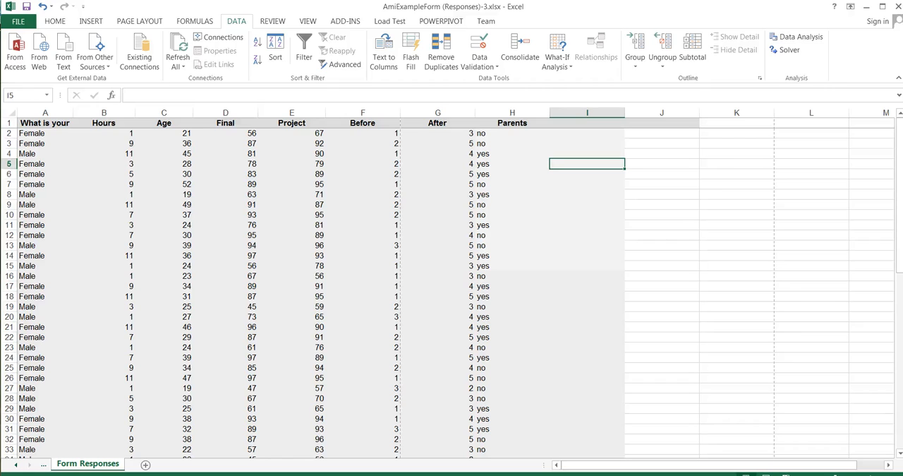
Step: Examine the Hours and Project columns of the form responses, comparing the repeated hour values with the project scores
click(111, 123)
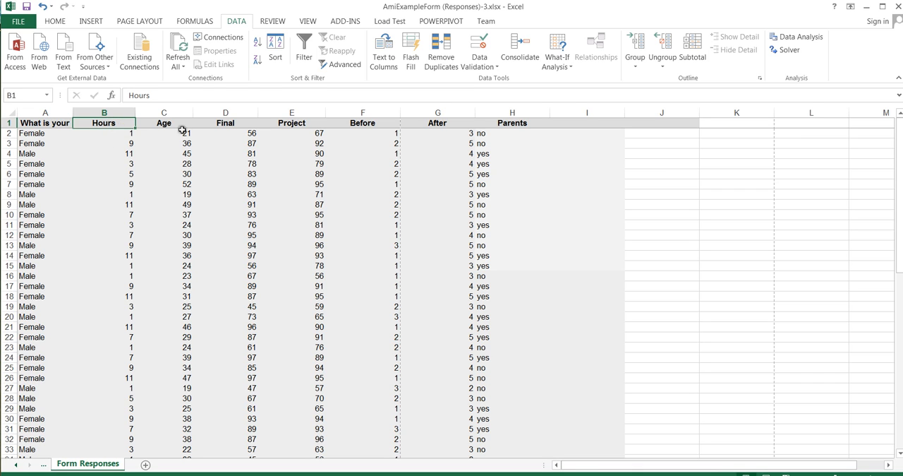
click(278, 123)
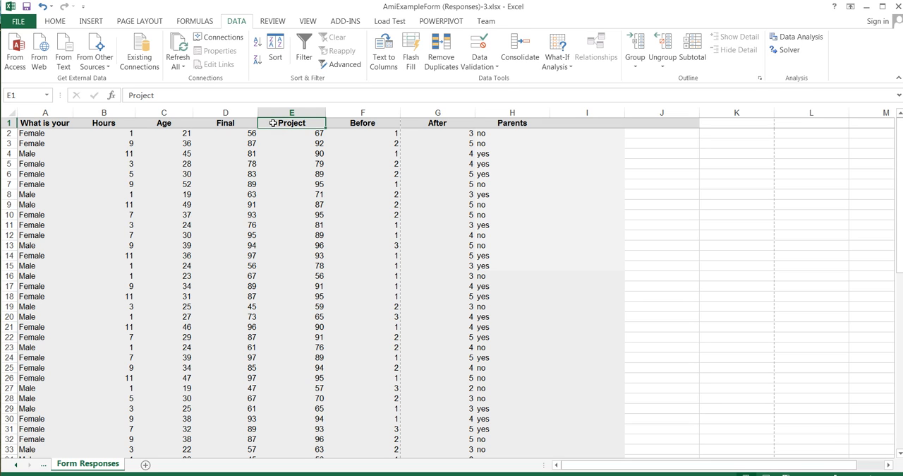
click(109, 134)
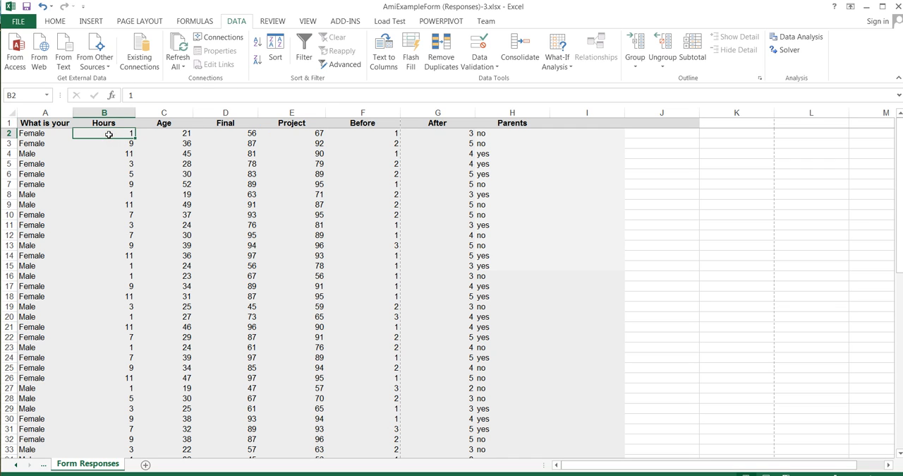
click(112, 163)
click(114, 175)
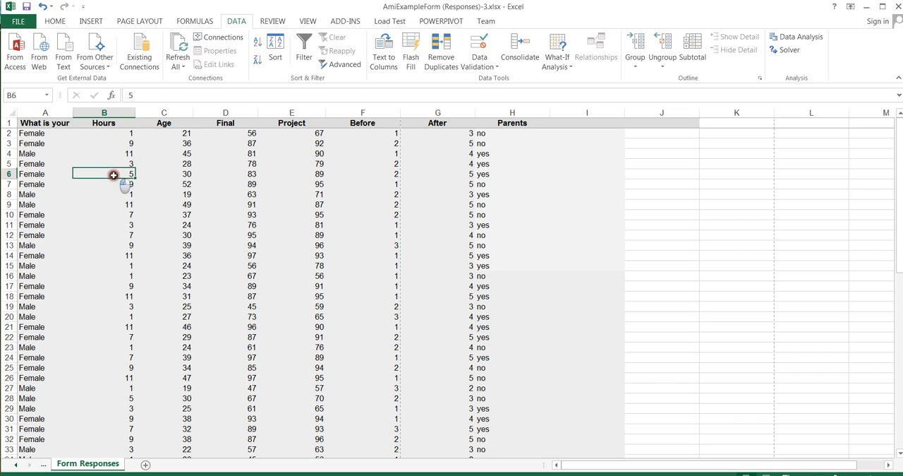
click(118, 233)
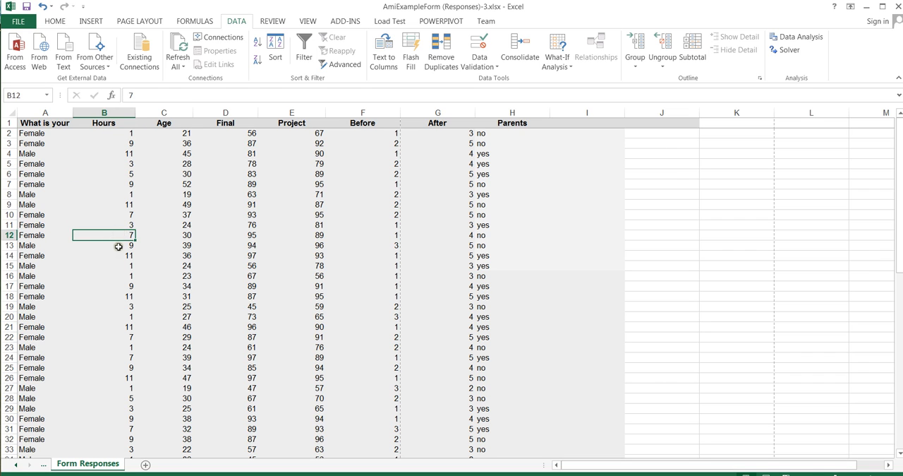
click(118, 246)
click(119, 255)
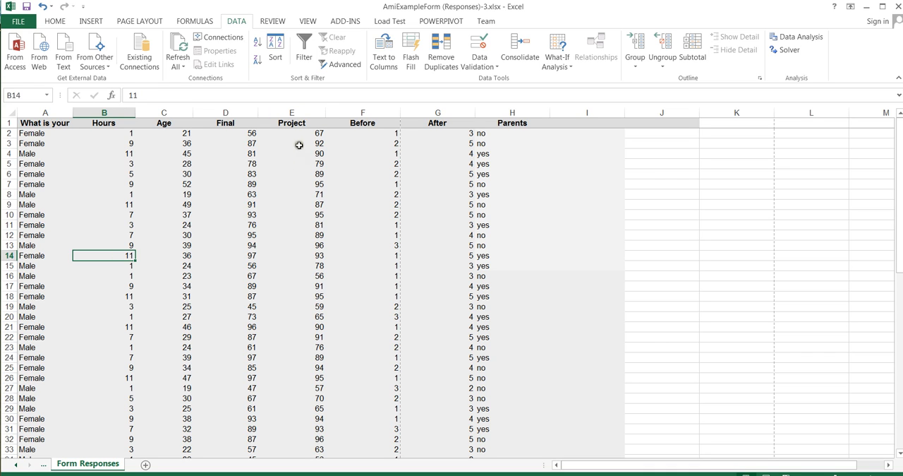
click(118, 123)
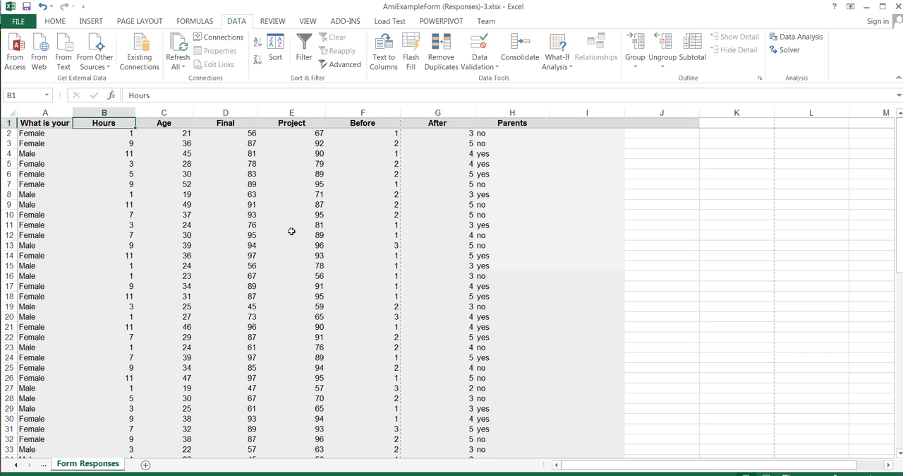
click(111, 132)
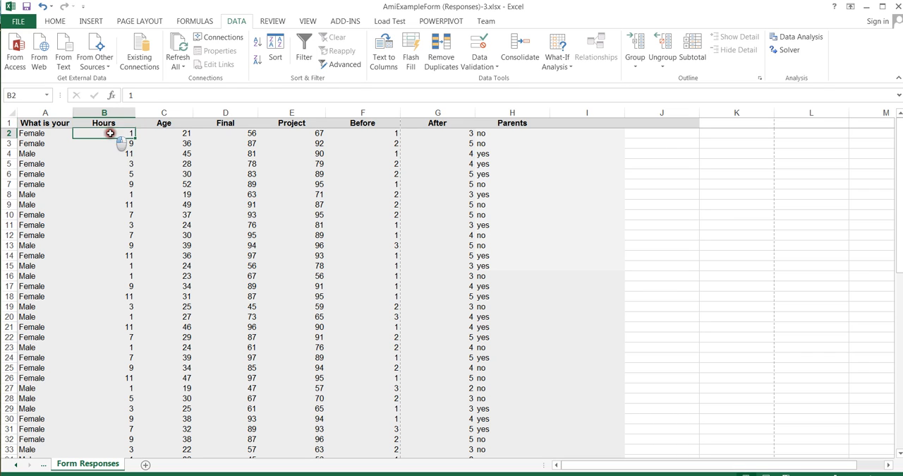
click(296, 132)
click(110, 133)
click(120, 195)
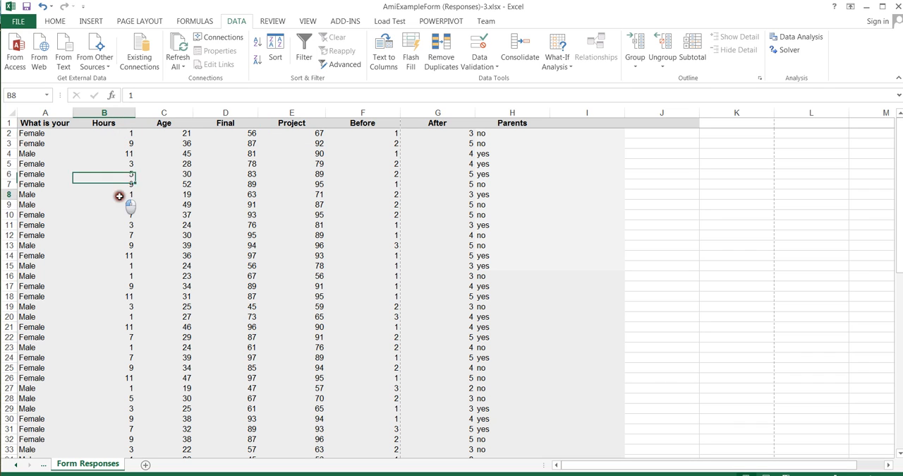
click(122, 263)
click(122, 275)
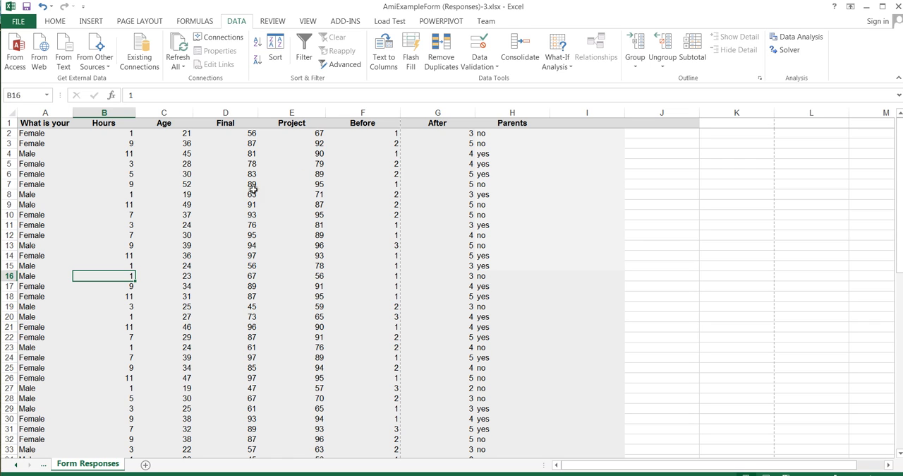
click(109, 163)
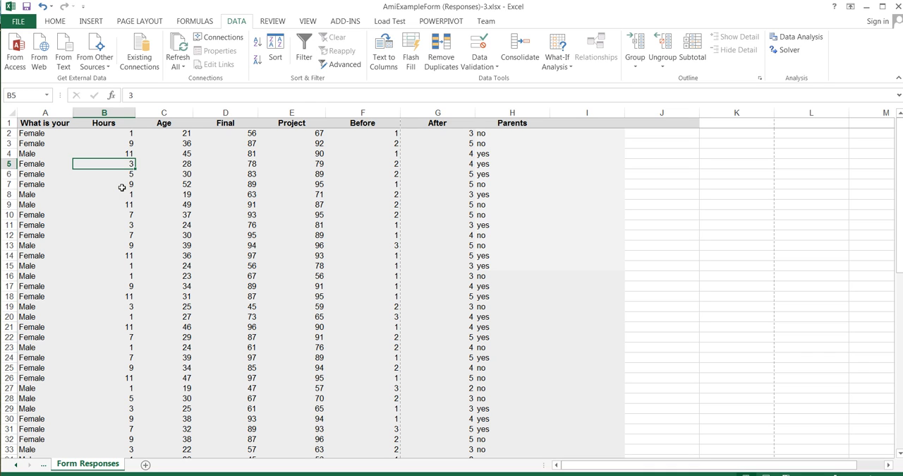
click(91, 22)
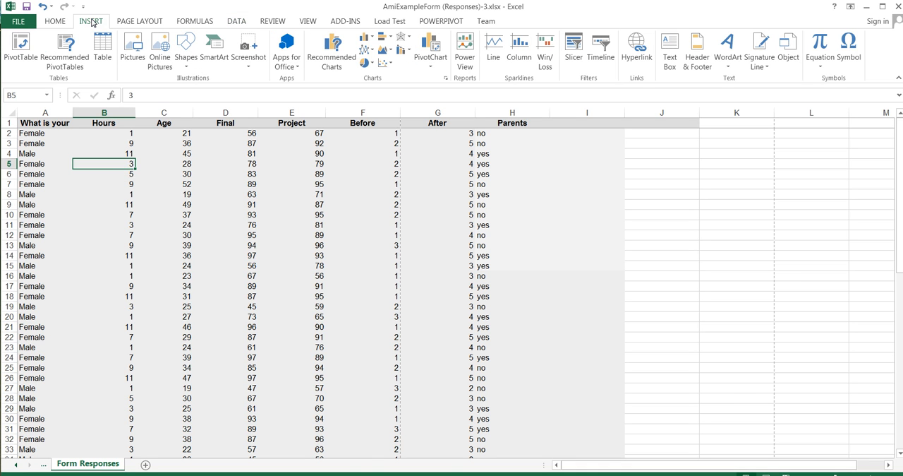
click(21, 48)
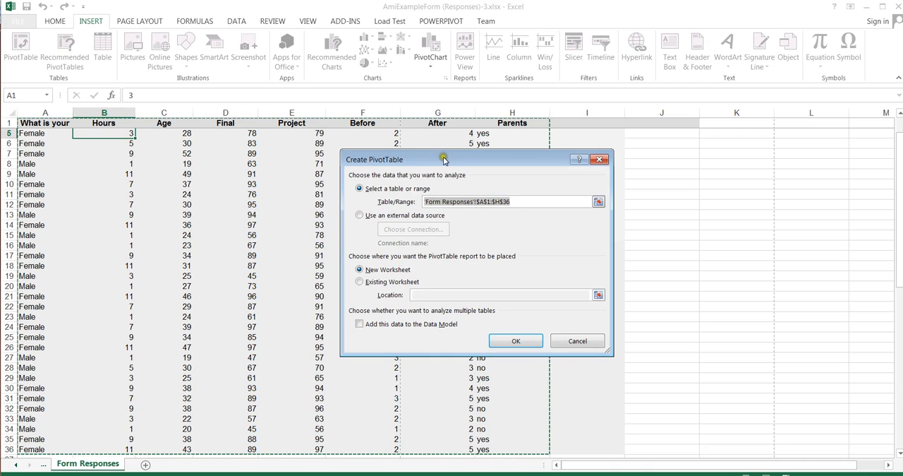
drag(444, 160, 451, 225)
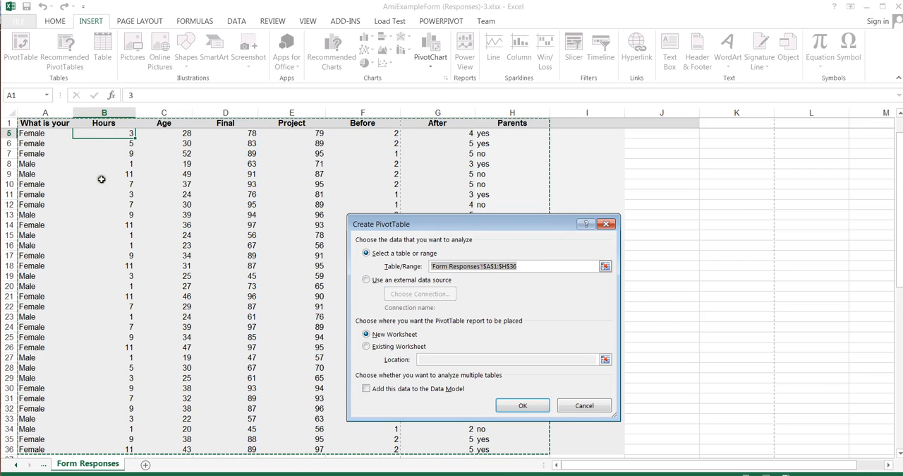
drag(88, 123, 233, 350)
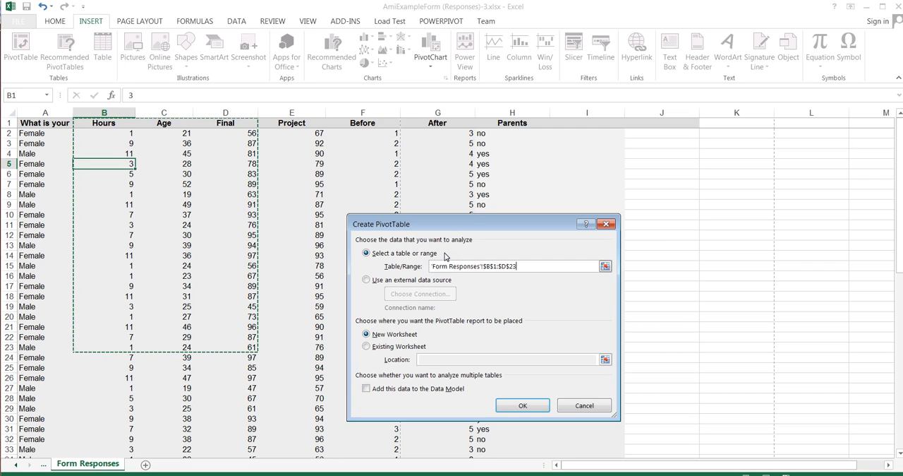
click(606, 225)
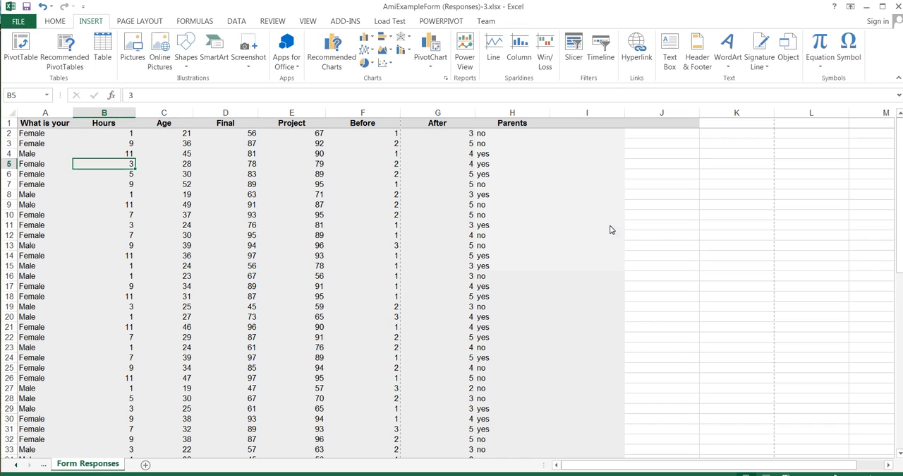
Step: Create a PivotTable on a new worksheet from the Form Responses range A1:H36, including the gender column, and compare it with the source sheet
click(26, 119)
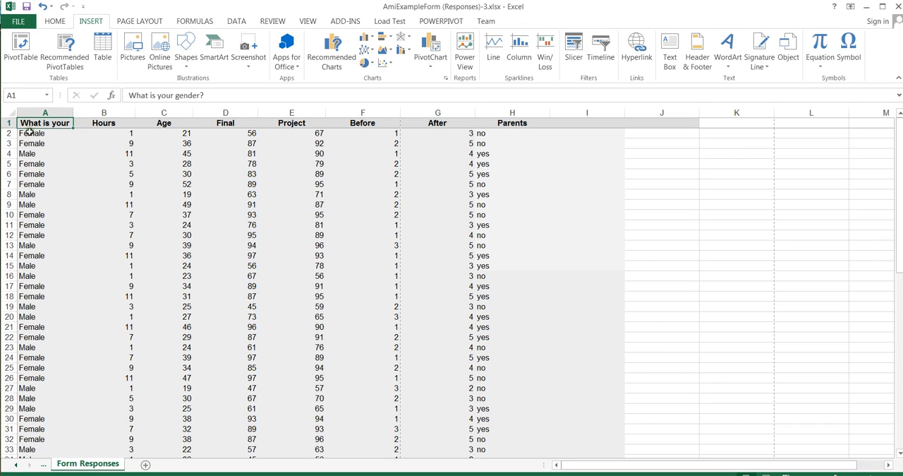
click(28, 134)
click(26, 121)
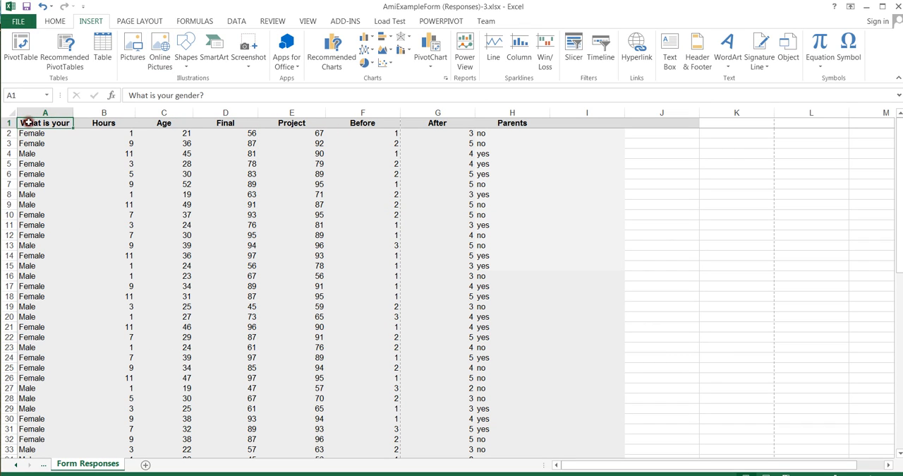
click(19, 45)
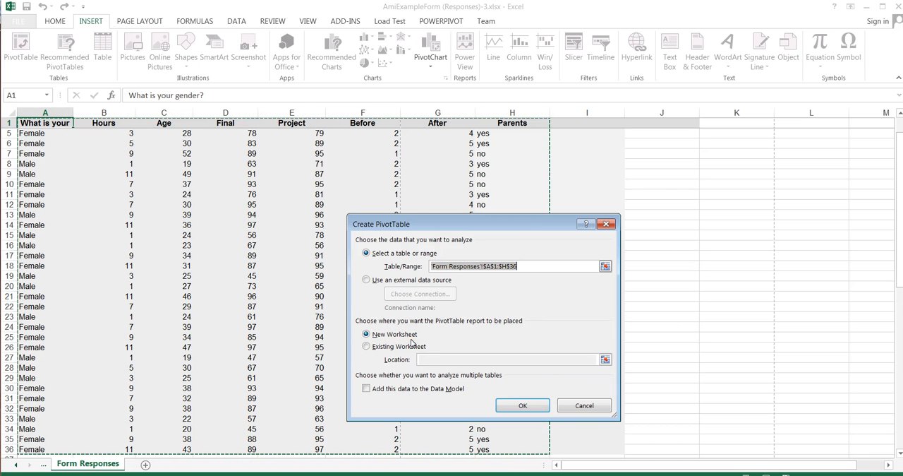
click(524, 405)
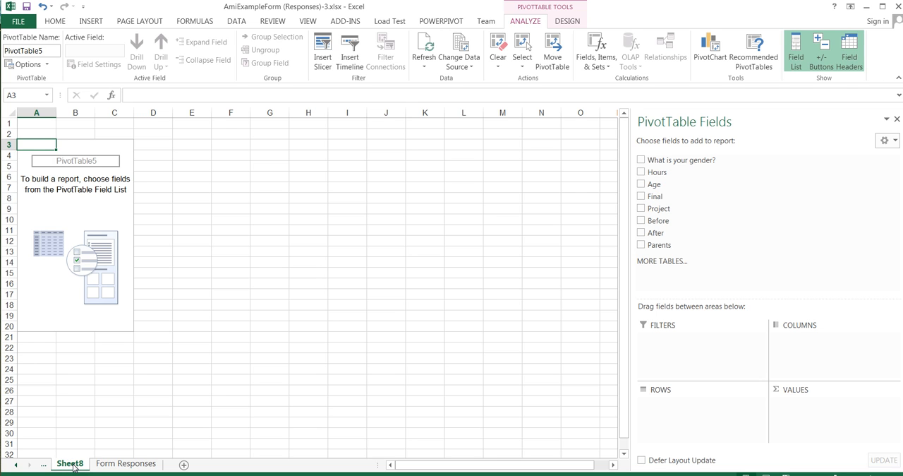
click(116, 466)
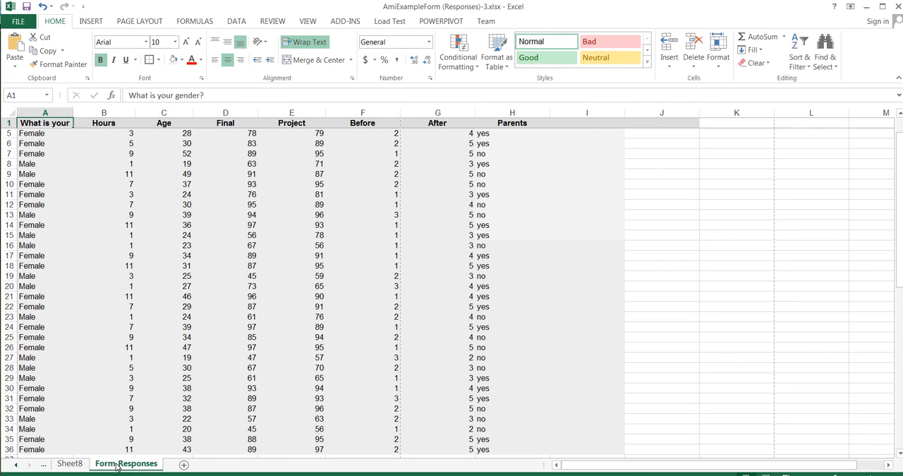
click(67, 464)
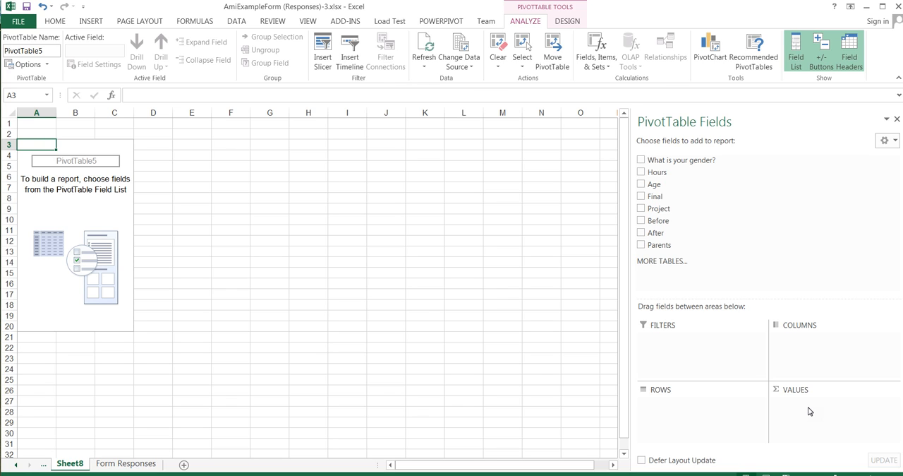
click(641, 172)
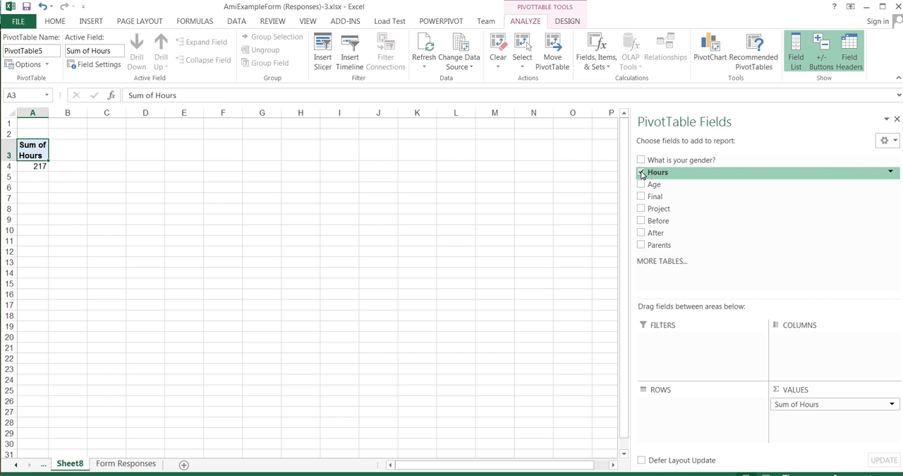
click(641, 209)
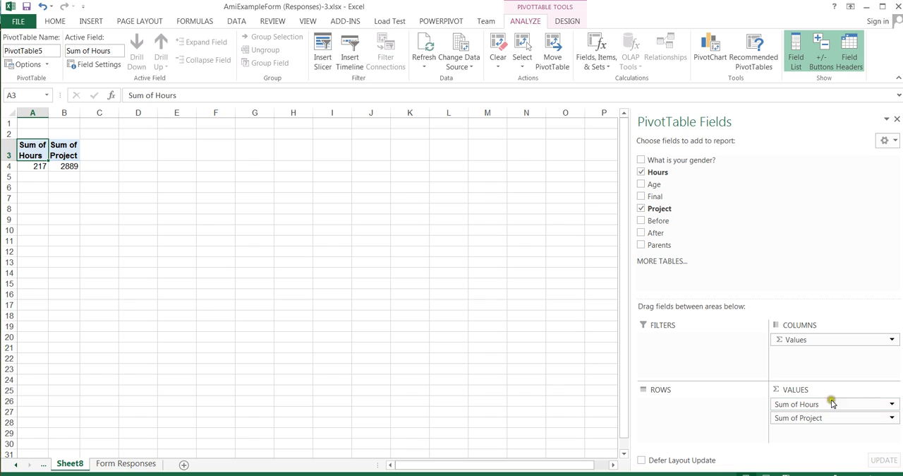
drag(853, 340, 815, 225)
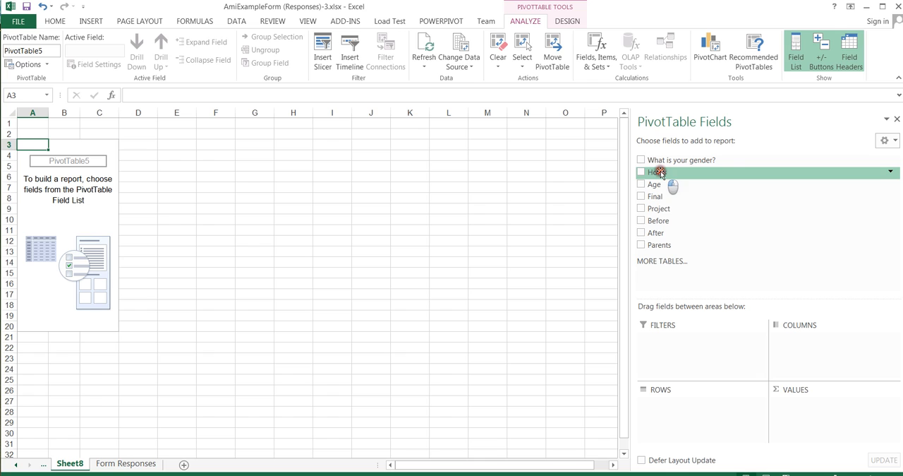
Step: Place the Hours field in the PivotTable's rows and check the resulting row labels
drag(661, 171, 678, 407)
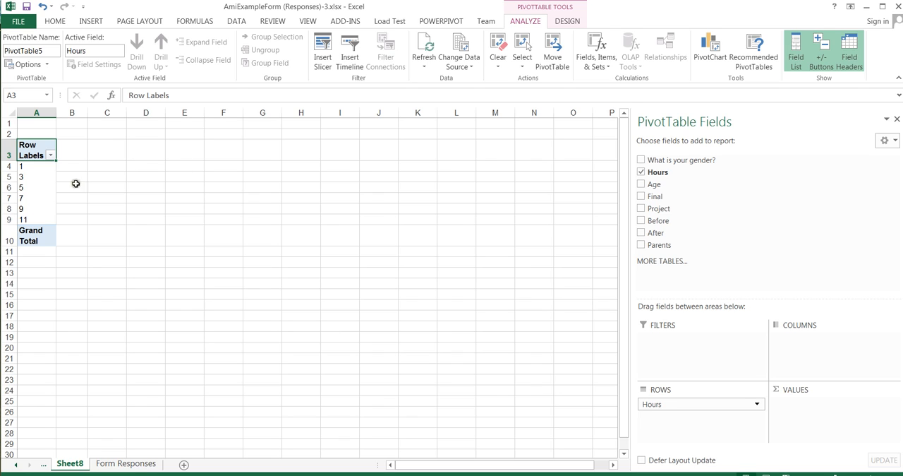
click(39, 166)
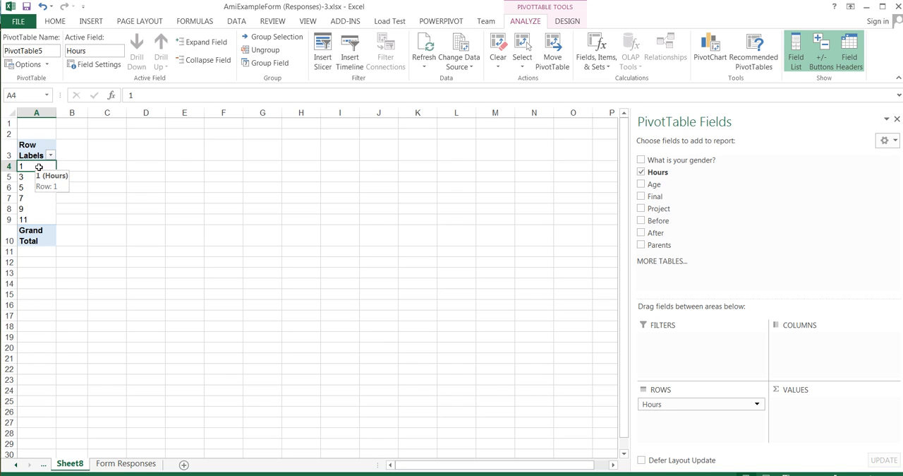
click(42, 219)
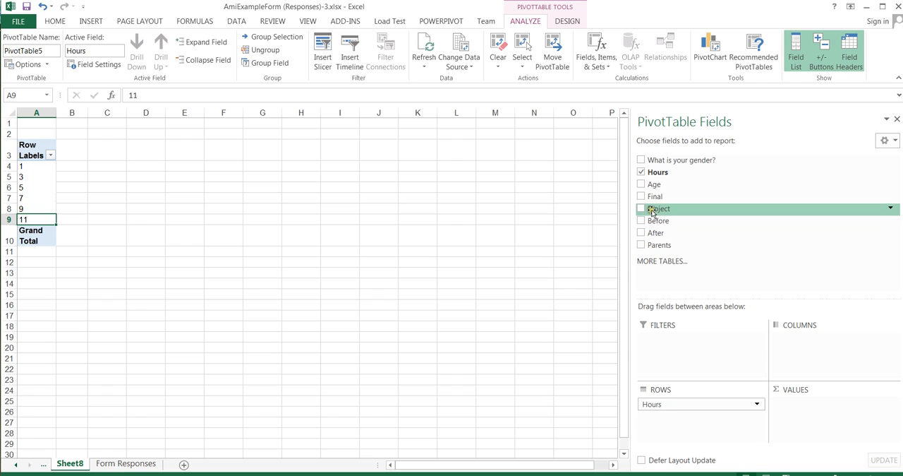
Step: Place the Project field in the PivotTable's columns and also in its values
drag(655, 209, 824, 342)
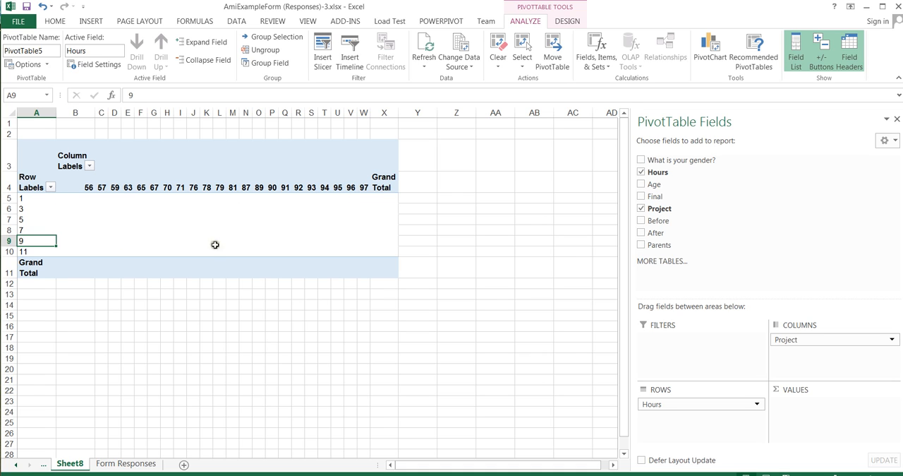
click(33, 208)
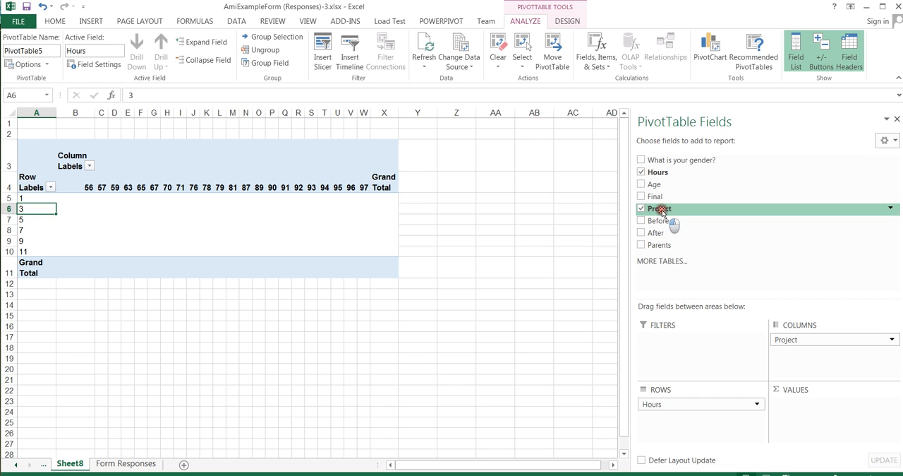
drag(662, 210, 807, 408)
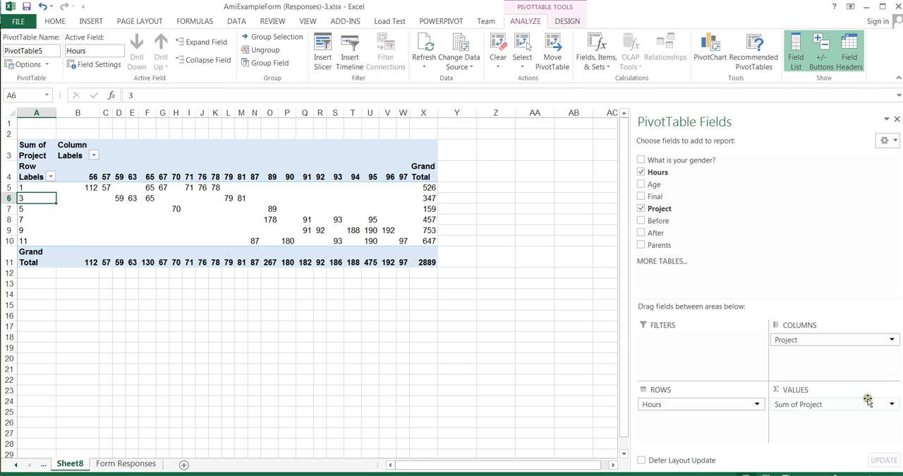
Step: Summarize the Project values in the PivotTable by Average
click(893, 405)
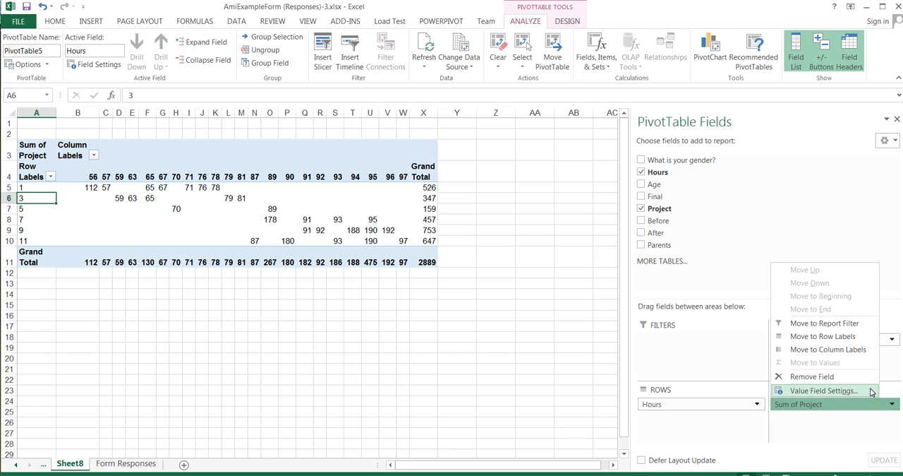
click(871, 391)
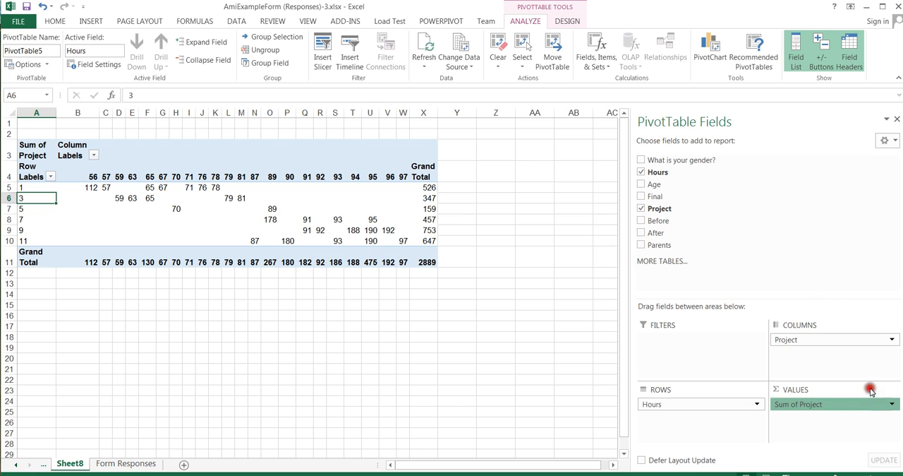
click(388, 344)
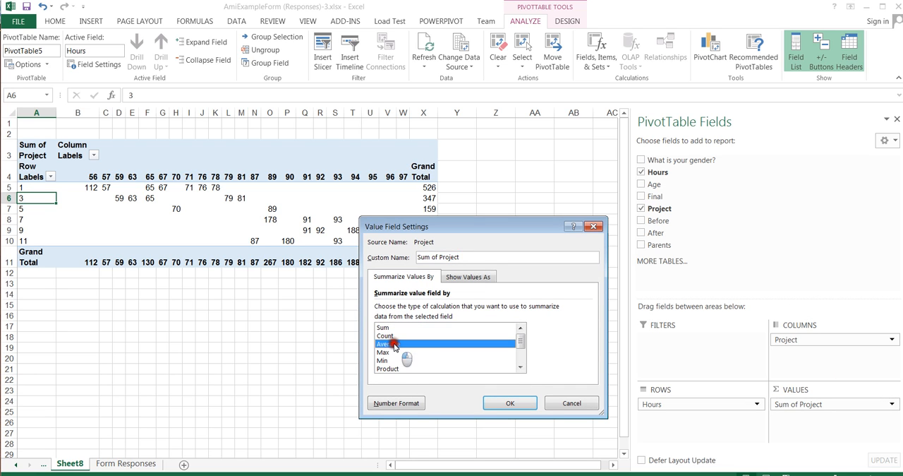
click(518, 403)
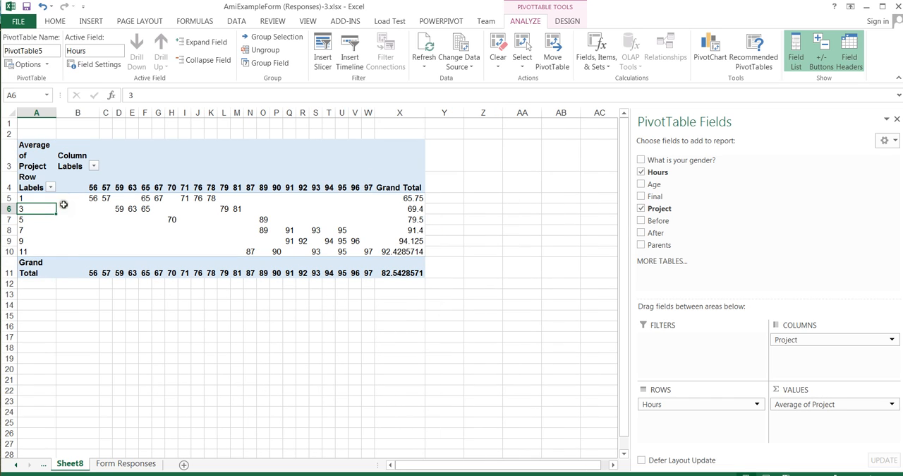
Step: Examine the individual project scores and their Grand Total averages in the PivotTable's 1-hour and 3-hour rows, comparing the hours groups
click(39, 197)
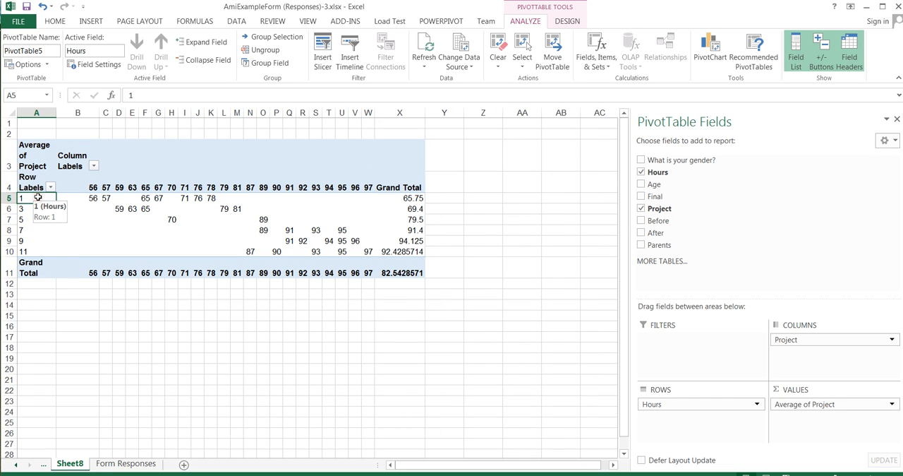
click(90, 198)
drag(91, 198, 159, 198)
click(419, 197)
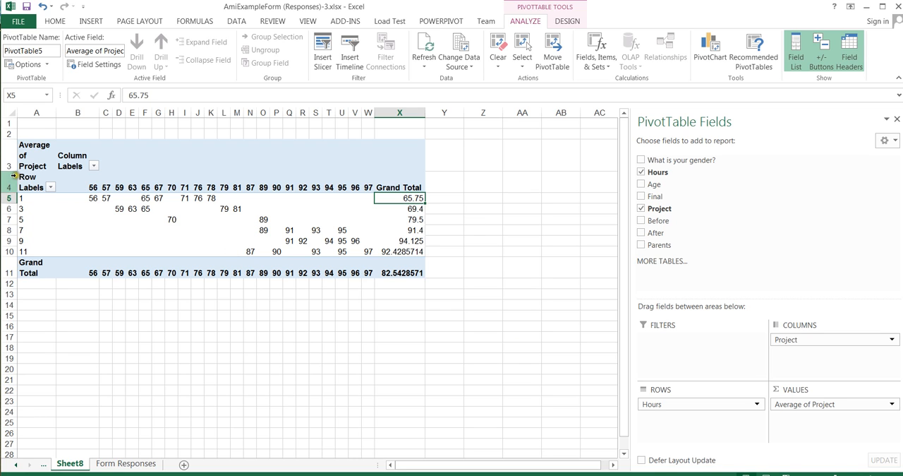
click(34, 210)
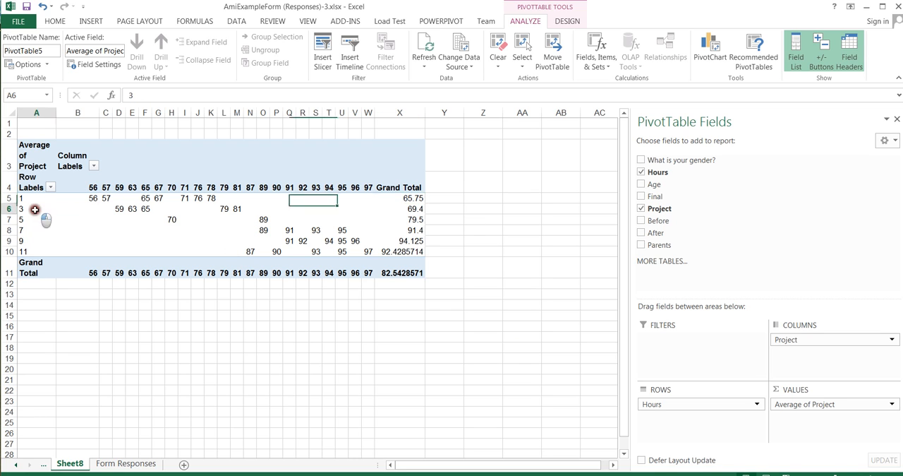
click(131, 209)
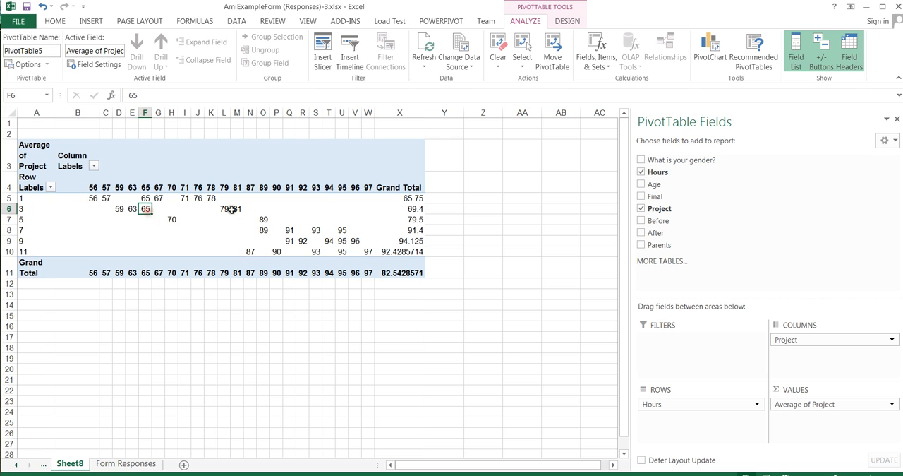
click(408, 210)
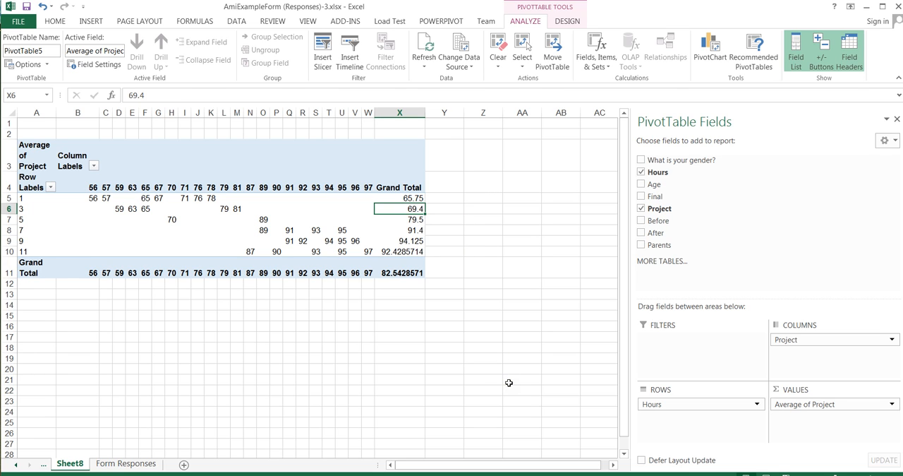
click(24, 198)
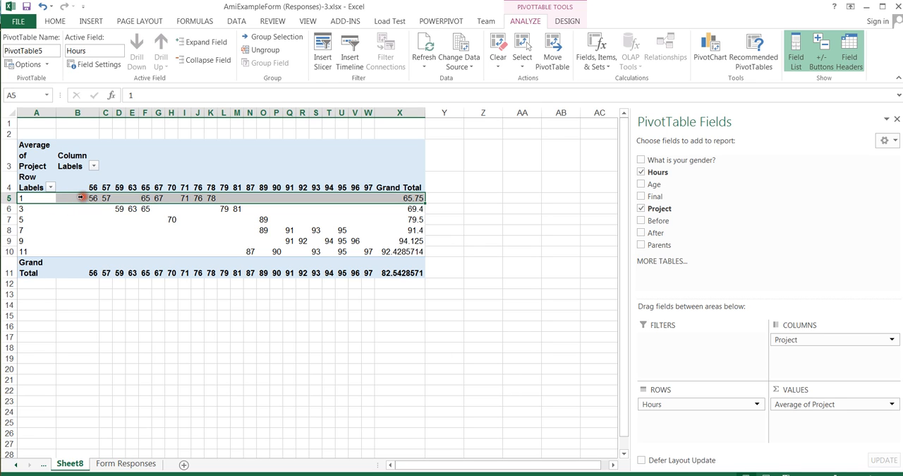
click(23, 209)
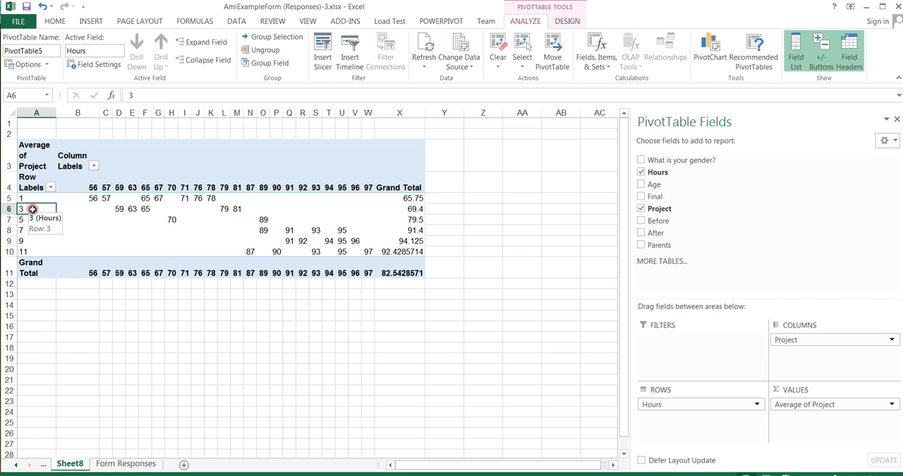
click(33, 219)
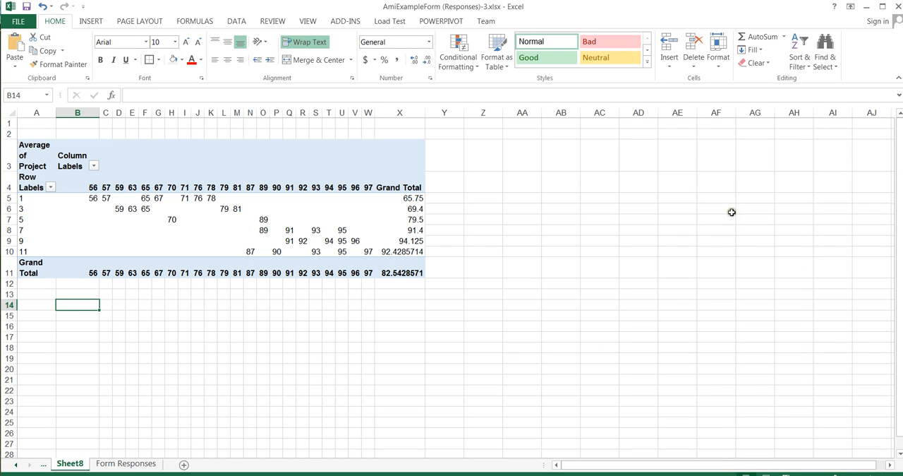
Step: Start the Anova: Single Factor data analysis with an empty cell outside the PivotTable selected
click(260, 163)
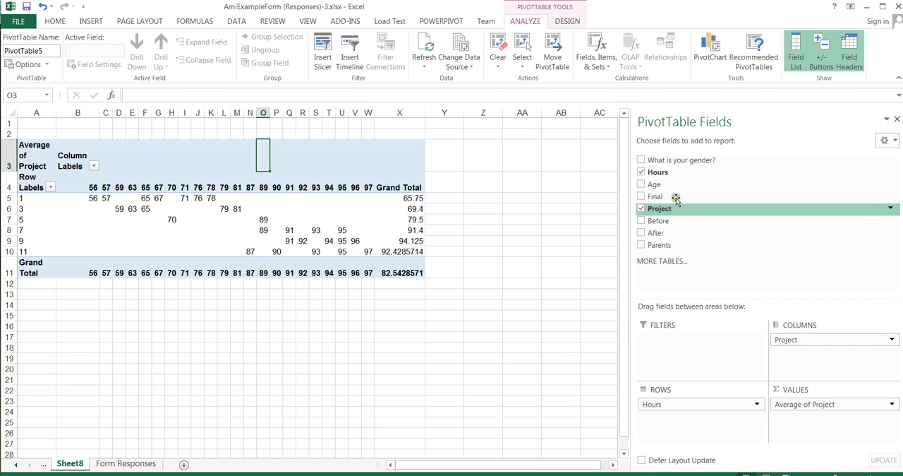
click(78, 305)
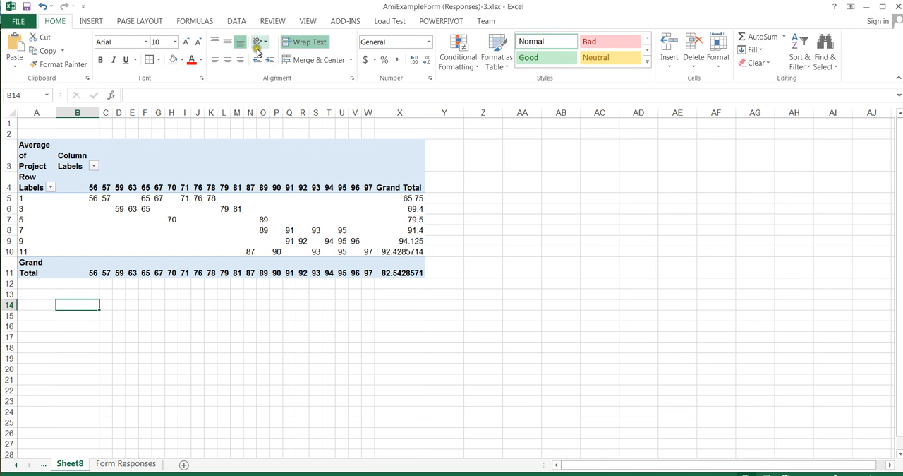
click(237, 21)
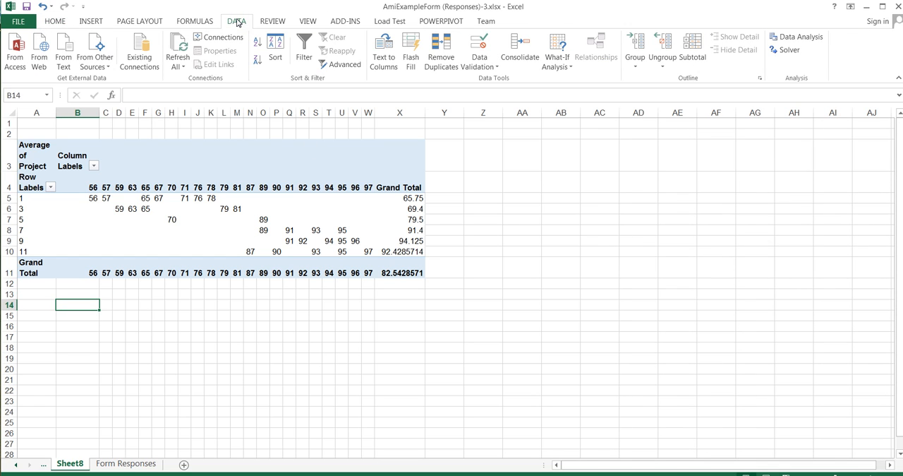
click(794, 37)
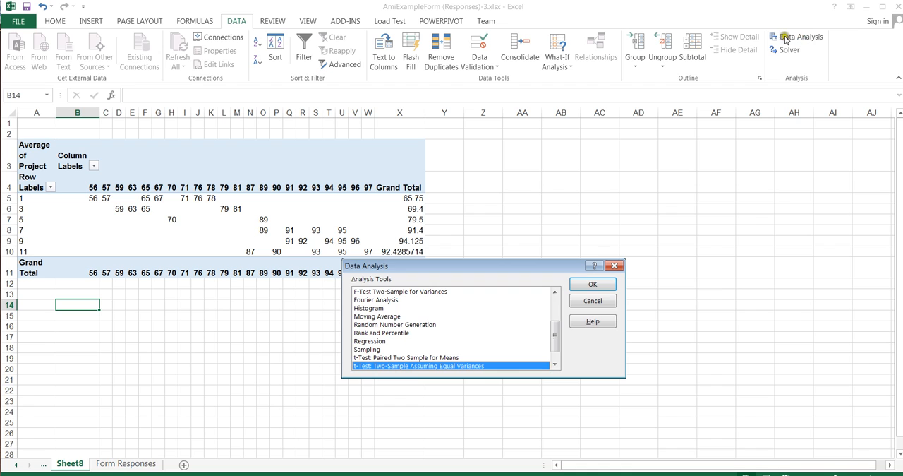
drag(517, 267, 525, 216)
drag(565, 279, 559, 251)
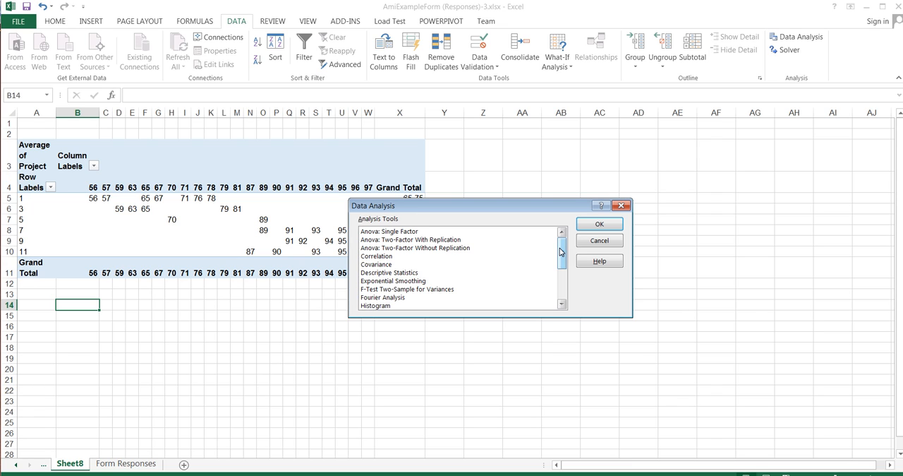
click(426, 232)
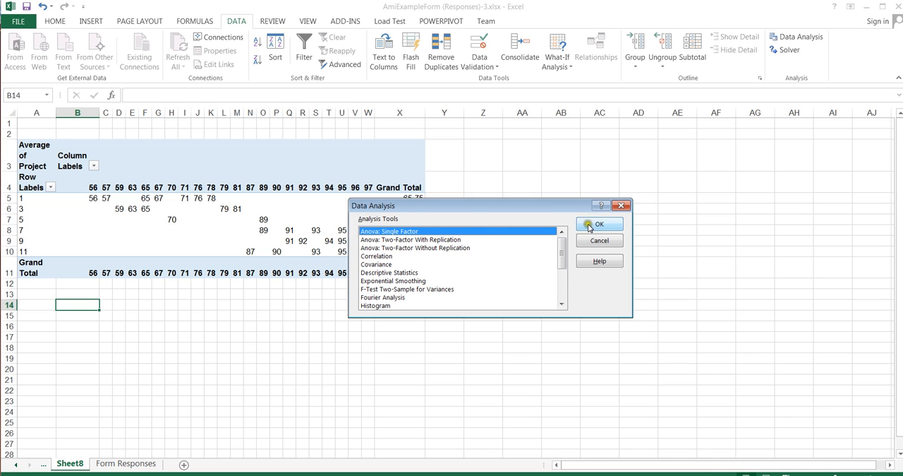
click(613, 223)
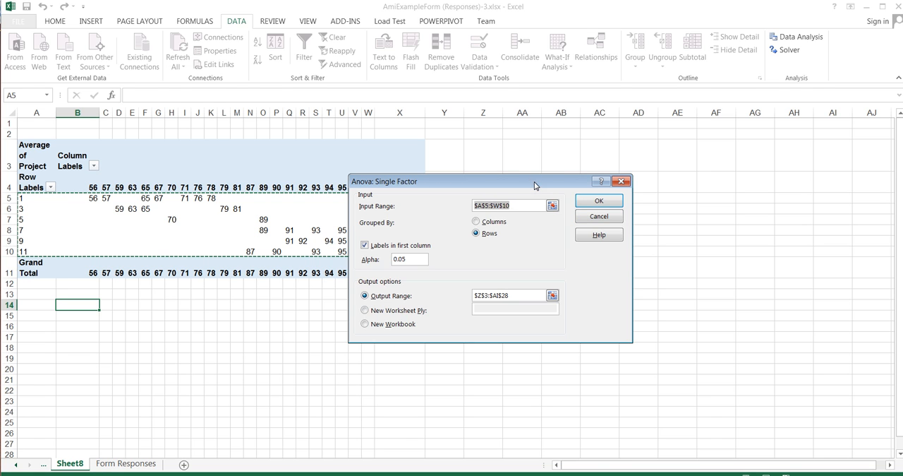
Step: Run the single-factor ANOVA on A5:W10, grouped by rows with labels in the first column and alpha 0.05, sending the output to B16
drag(535, 181, 596, 204)
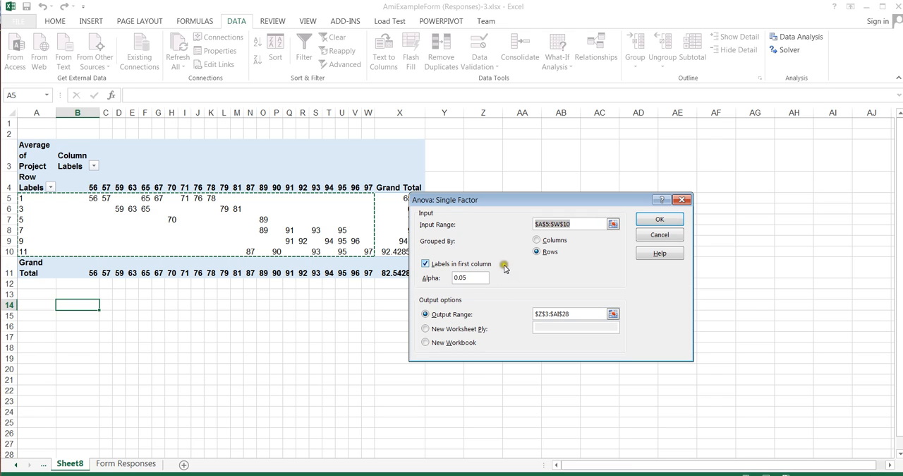
click(537, 254)
click(556, 259)
click(579, 314)
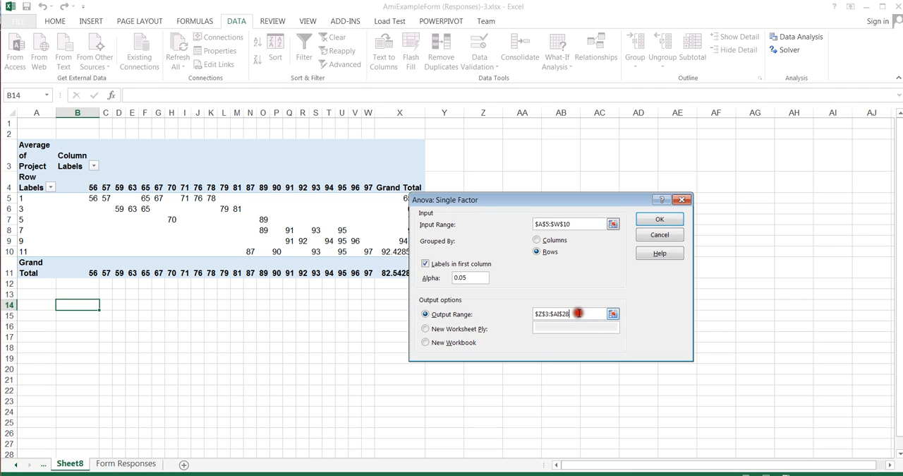
drag(579, 313, 534, 313)
key(BackSpace)
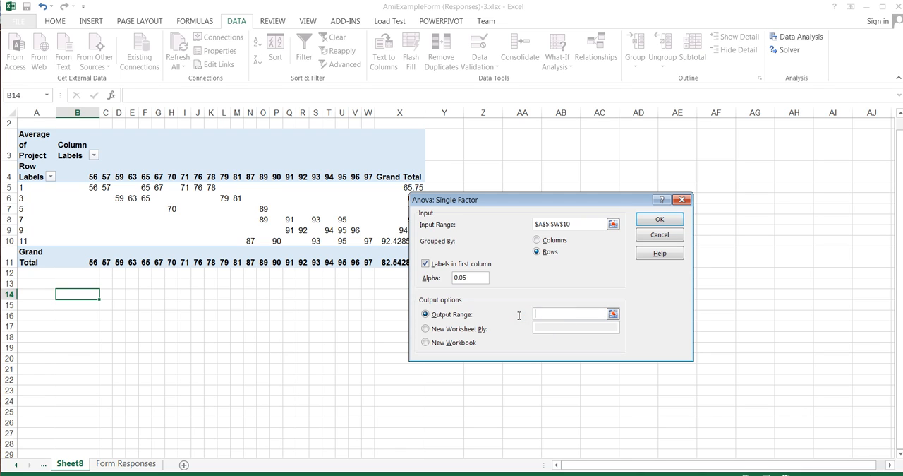
click(542, 314)
click(82, 314)
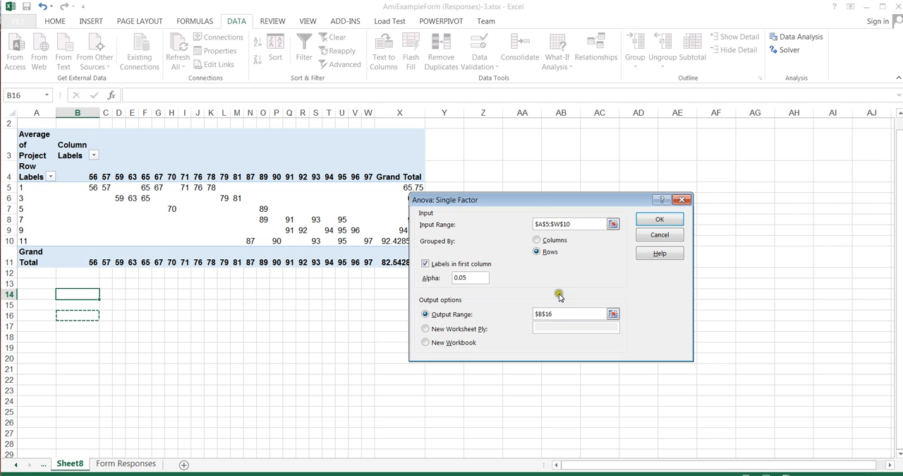
click(658, 220)
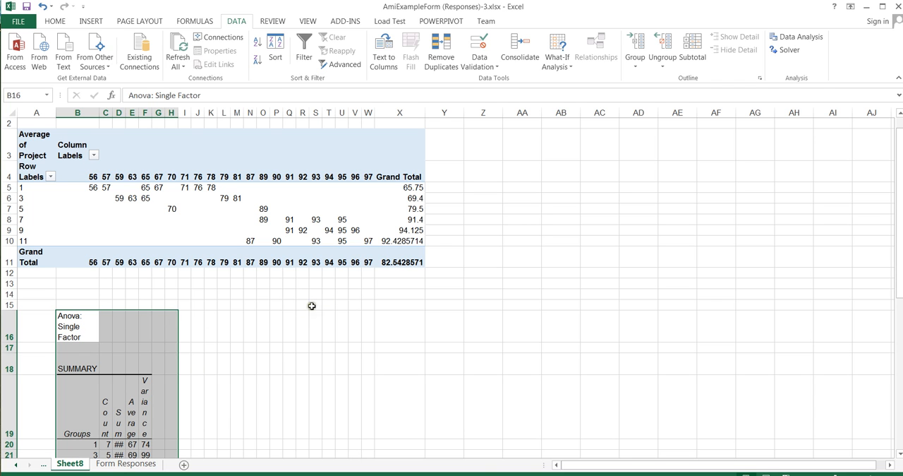
Step: Copy the complete ANOVA output, from its title through the Total row, to cell A1 of a new worksheet
mouse_move(897, 177)
mouse_down()
mouse_move(900, 202)
mouse_move(897, 189)
mouse_up()
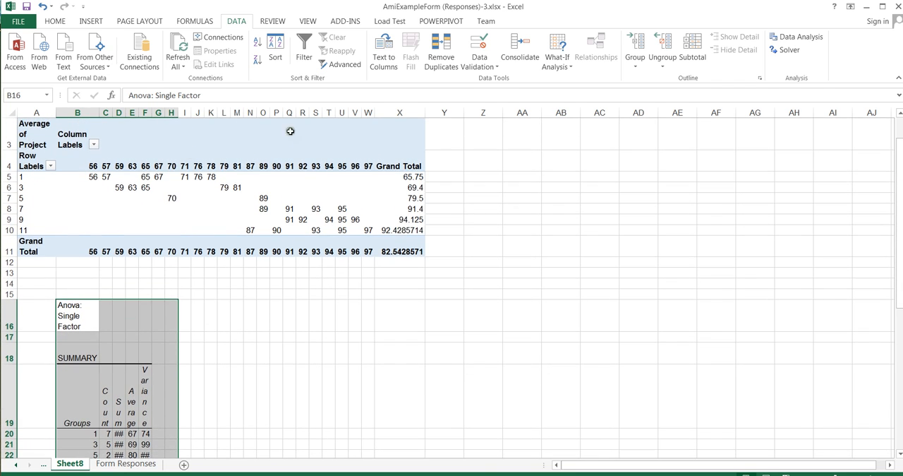
drag(900, 206, 898, 336)
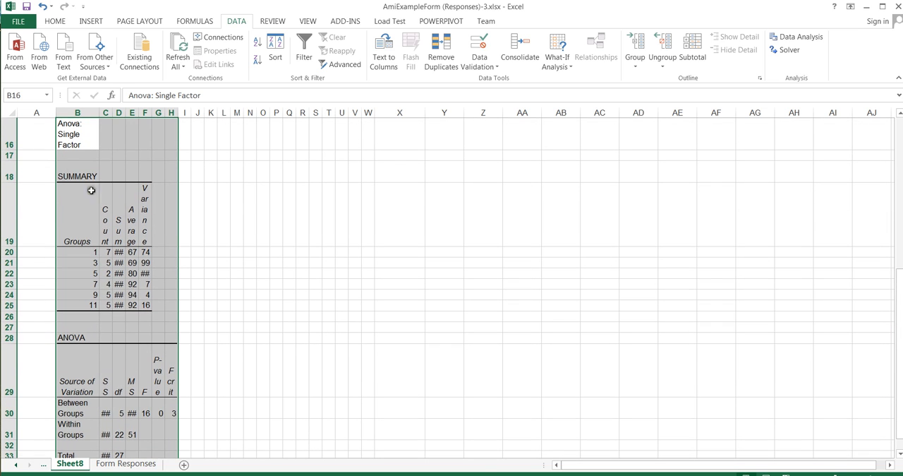
click(62, 125)
drag(62, 125, 202, 426)
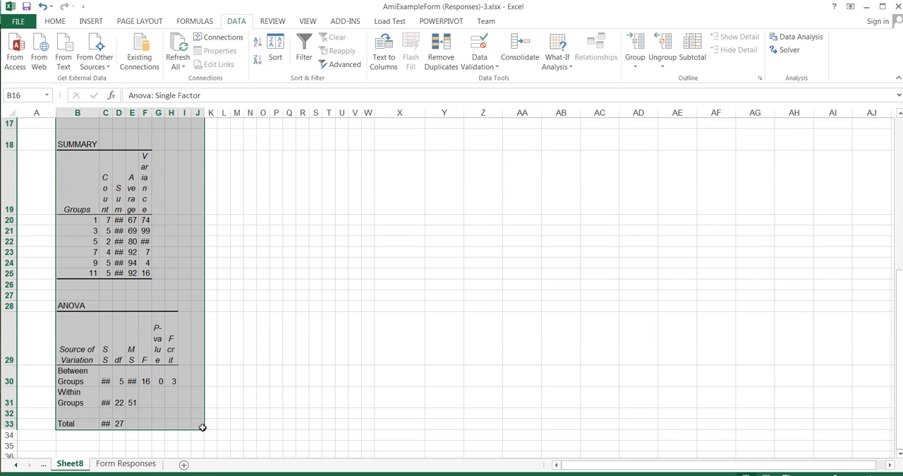
key(ctrl+c)
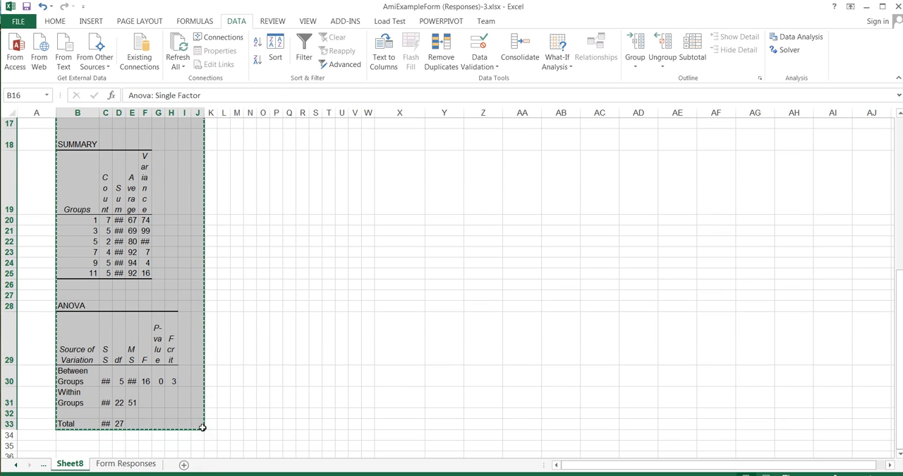
click(184, 464)
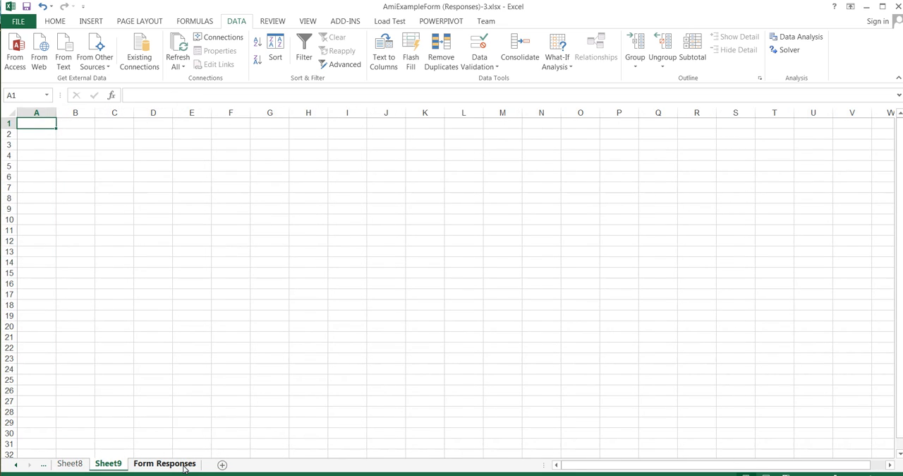
key(ctrl+v)
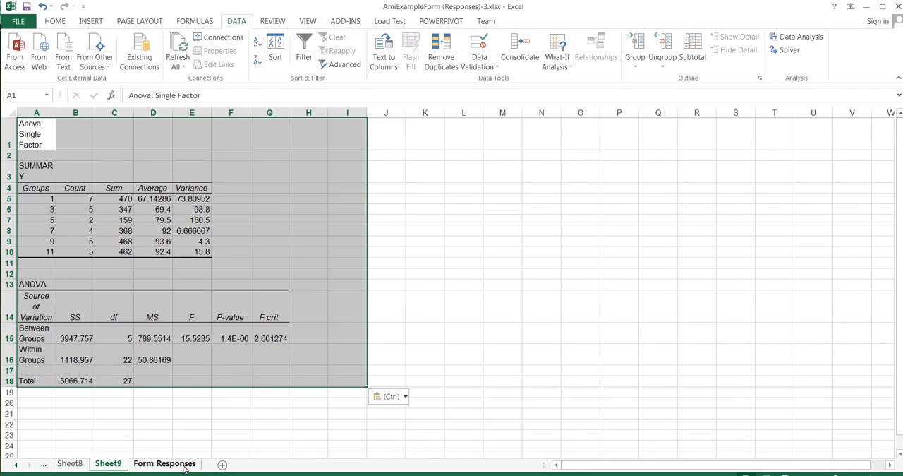
click(472, 241)
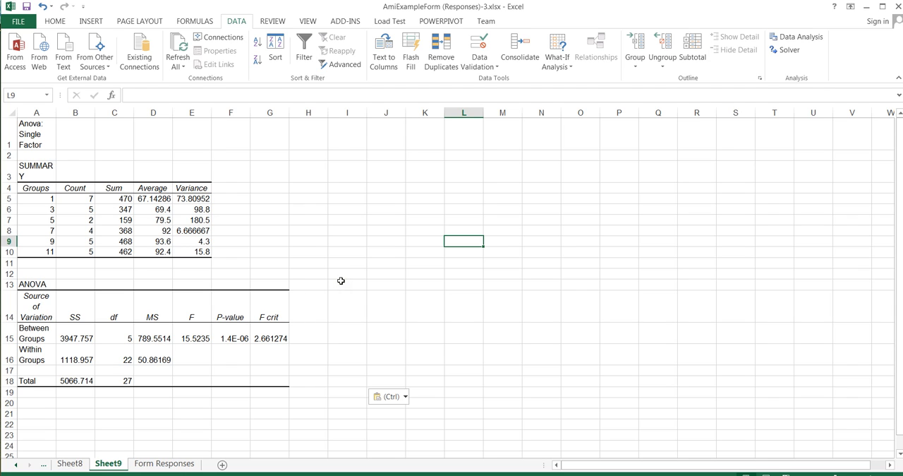
Step: Examine the hours groups, the averages of the 1-hour and 11-hour groups, and the between-groups P-value in the ANOVA results
click(27, 337)
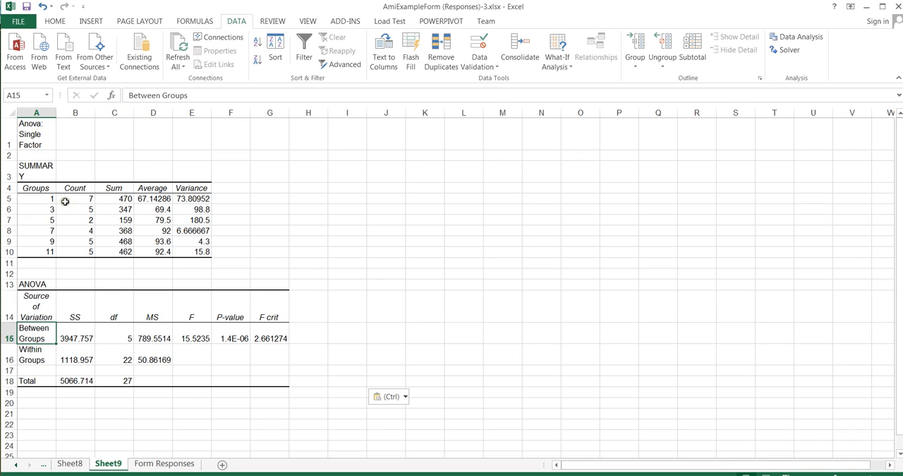
drag(35, 188, 32, 251)
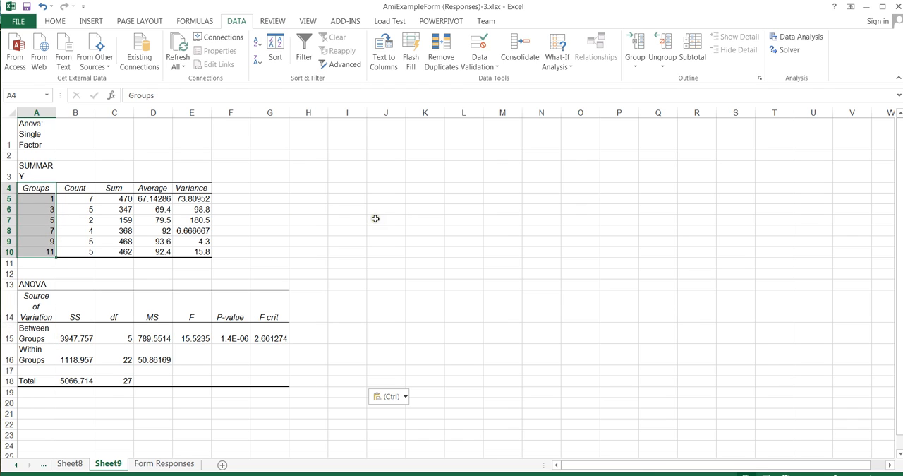
click(42, 200)
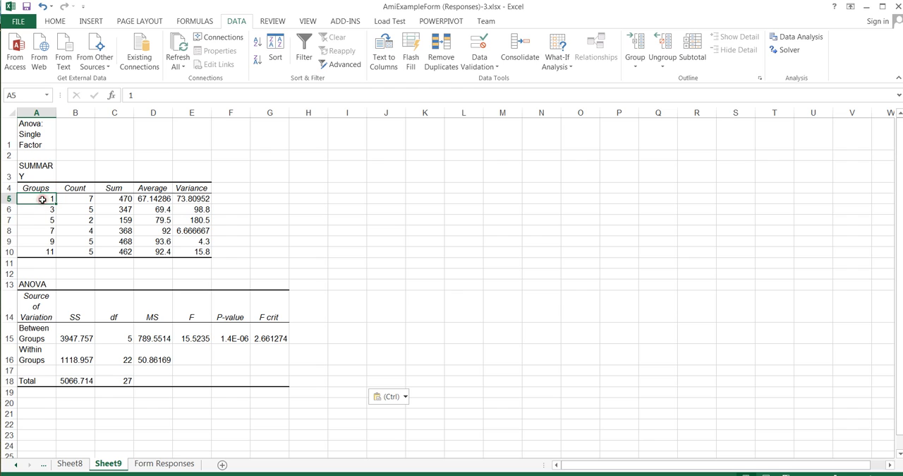
click(41, 252)
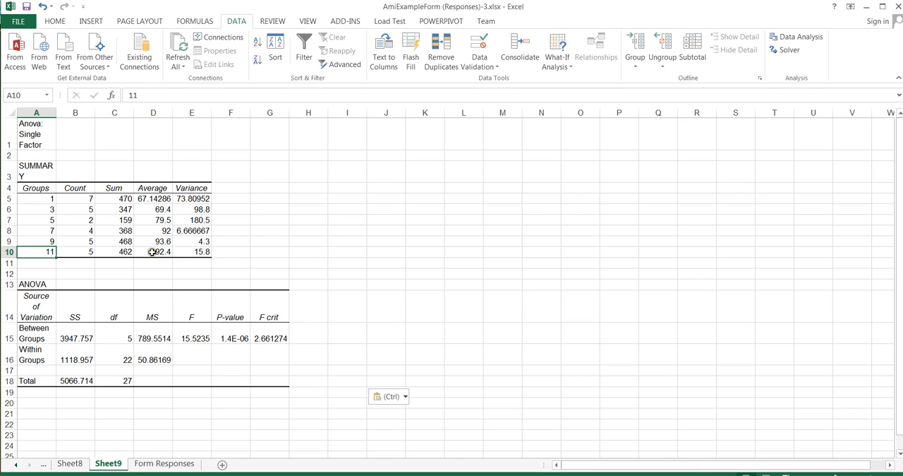
click(149, 252)
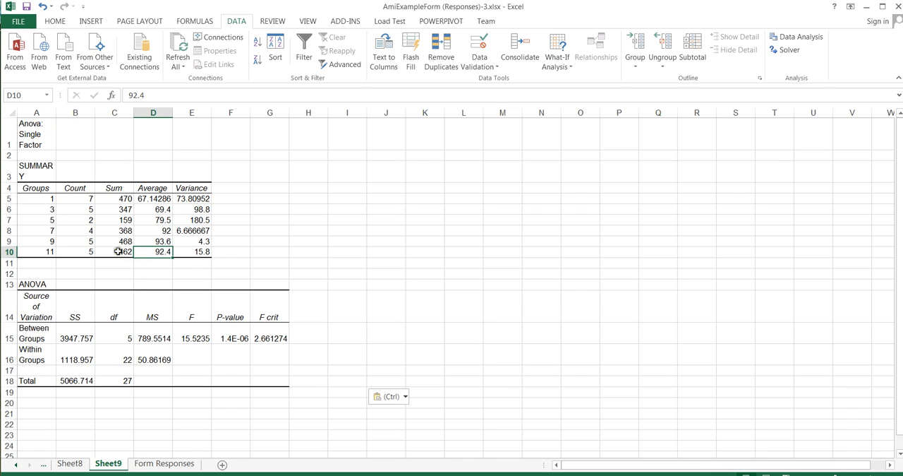
click(142, 197)
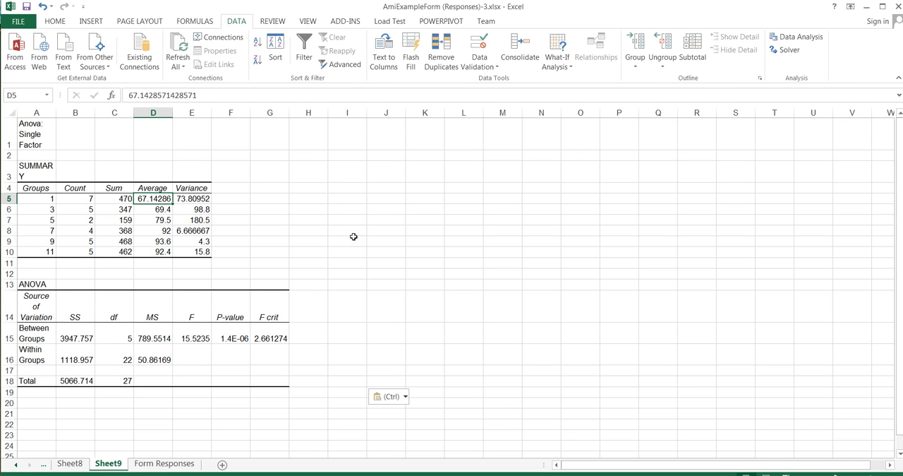
click(232, 329)
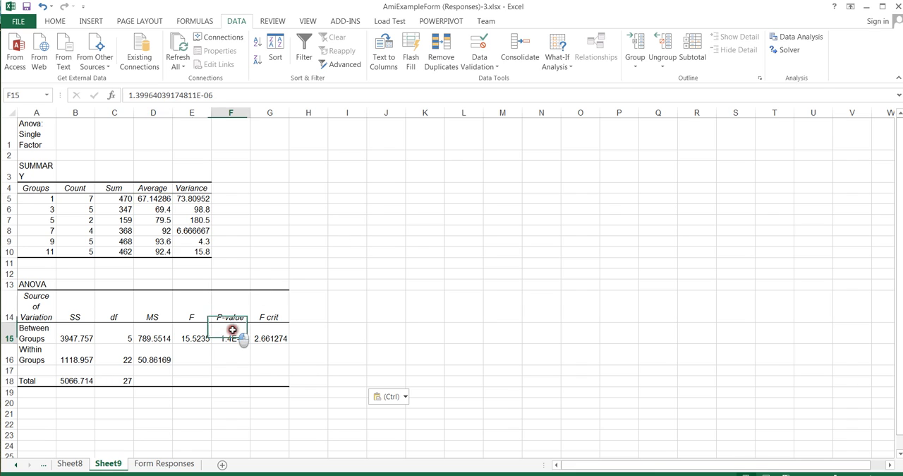
drag(231, 308, 234, 336)
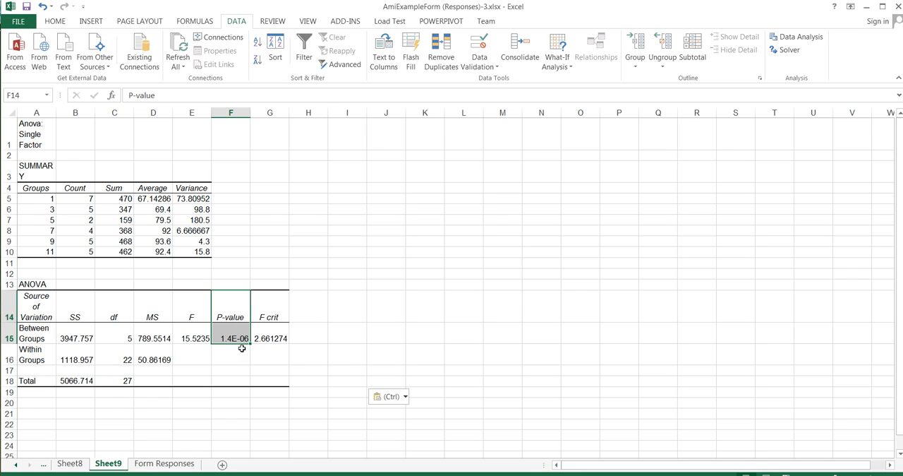
Step: Note the significance decision beside the summary table by entering "0 < .05" in G5 and "SIG" in G7
click(283, 201)
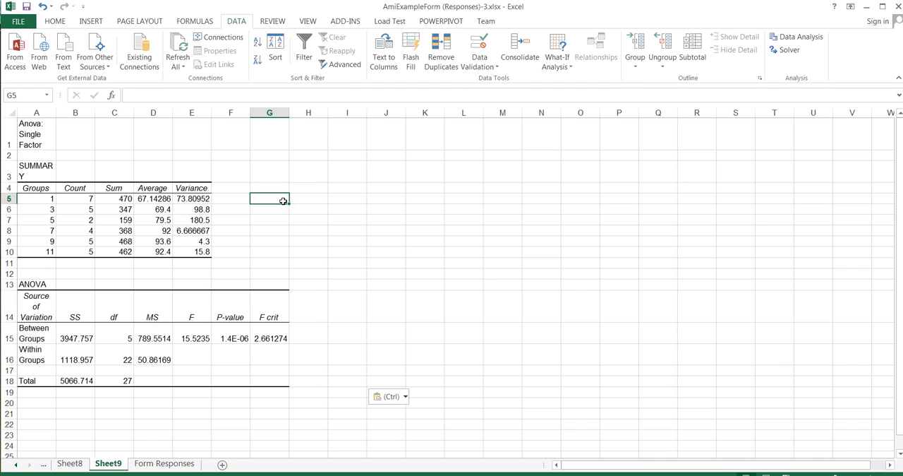
text(0 < .05)
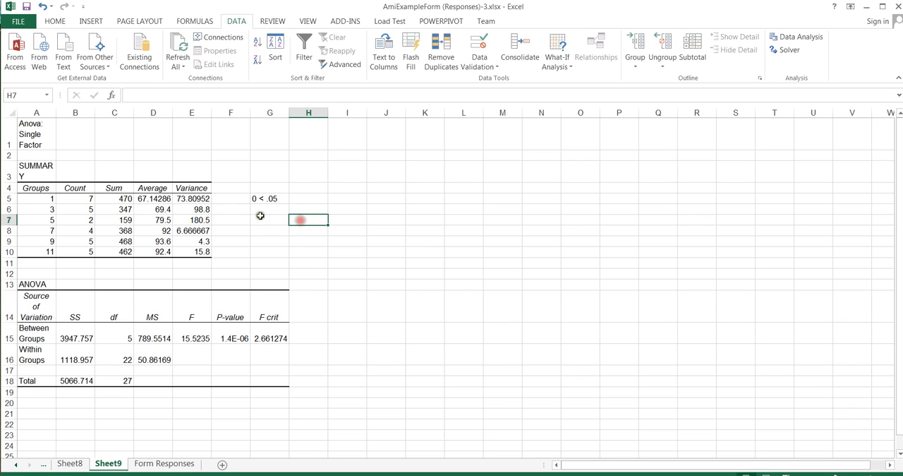
click(264, 220)
text(SIG)
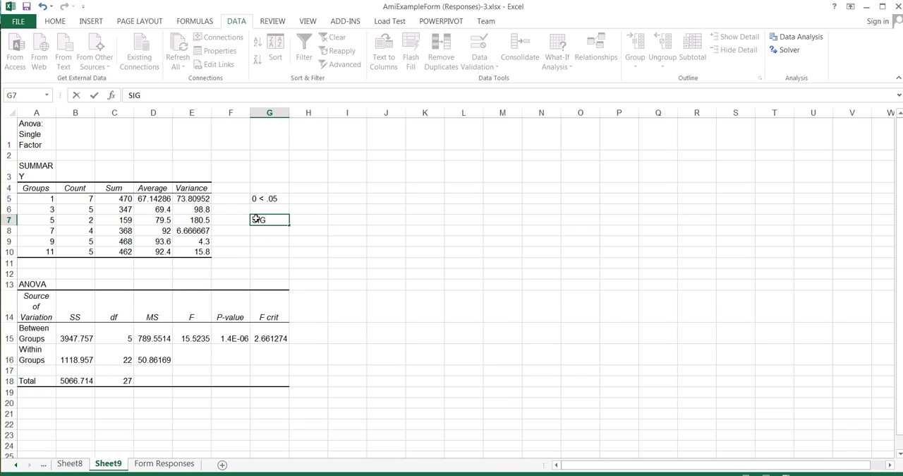
click(273, 241)
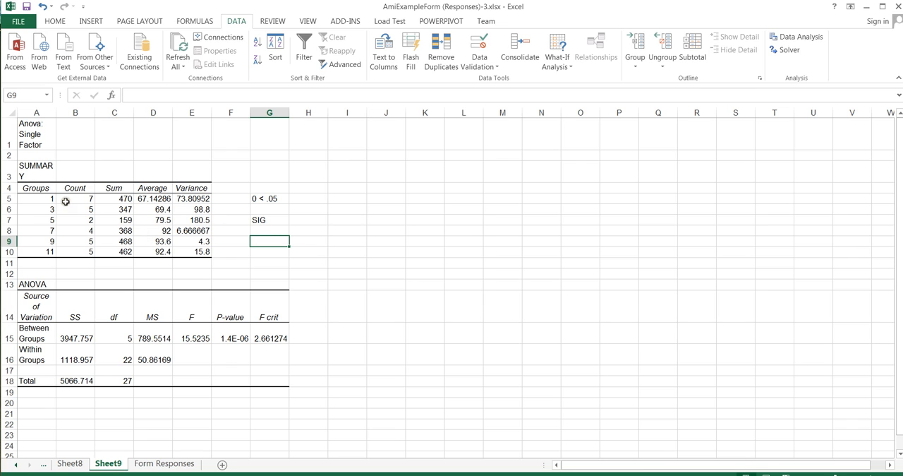
Step: Examine the individual hours groups in the summary table and the between-groups P-value in the ANOVA table
drag(36, 188, 35, 251)
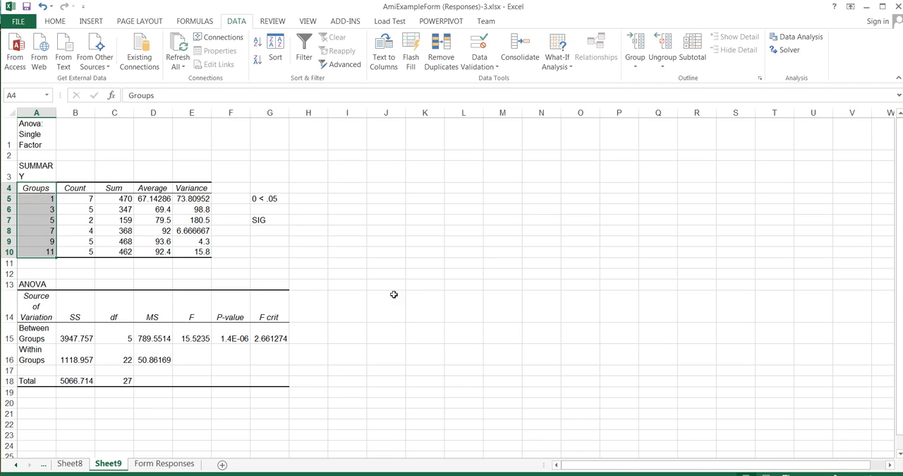
click(44, 198)
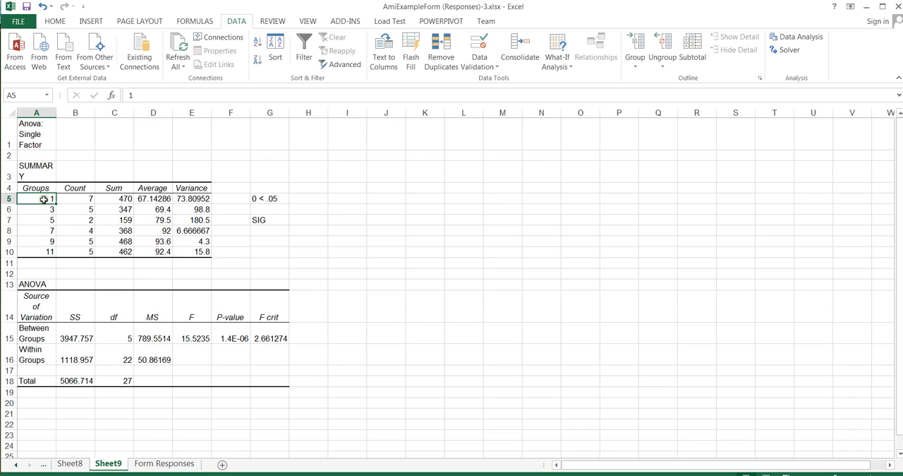
click(44, 209)
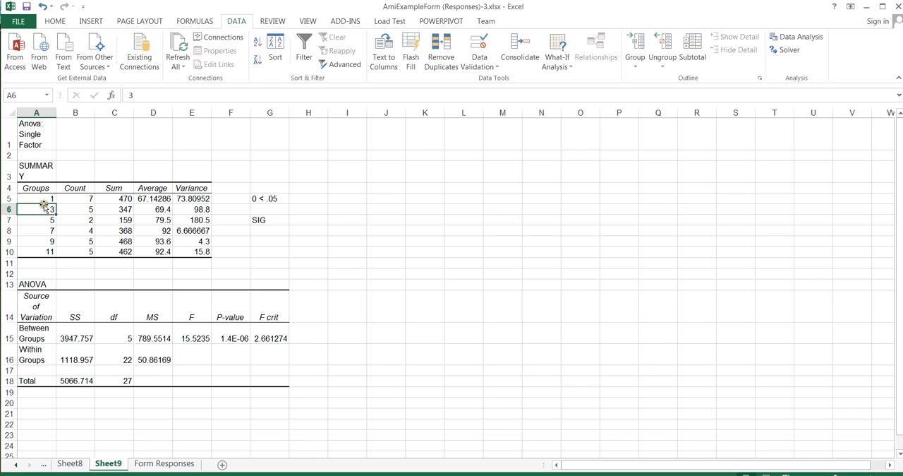
click(45, 200)
click(44, 241)
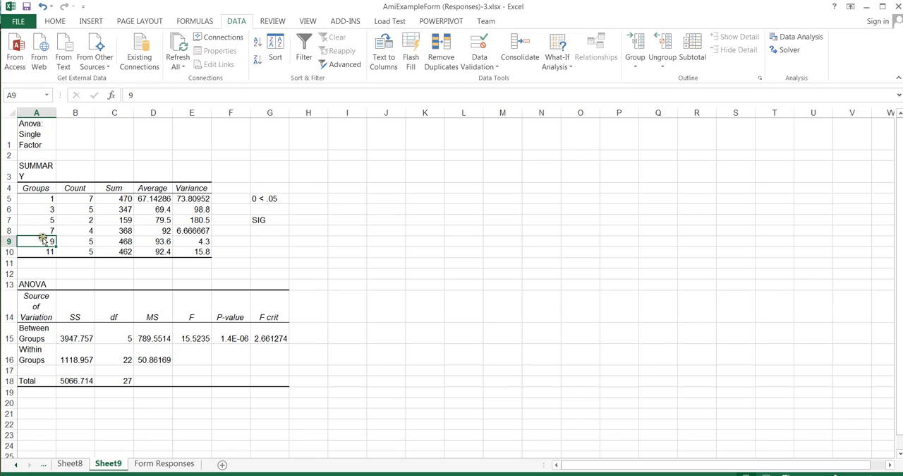
click(40, 220)
click(40, 231)
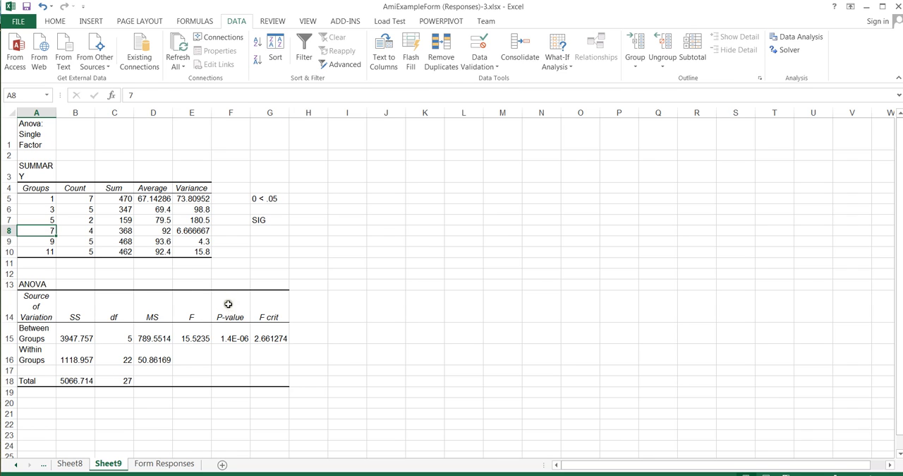
drag(226, 303, 233, 334)
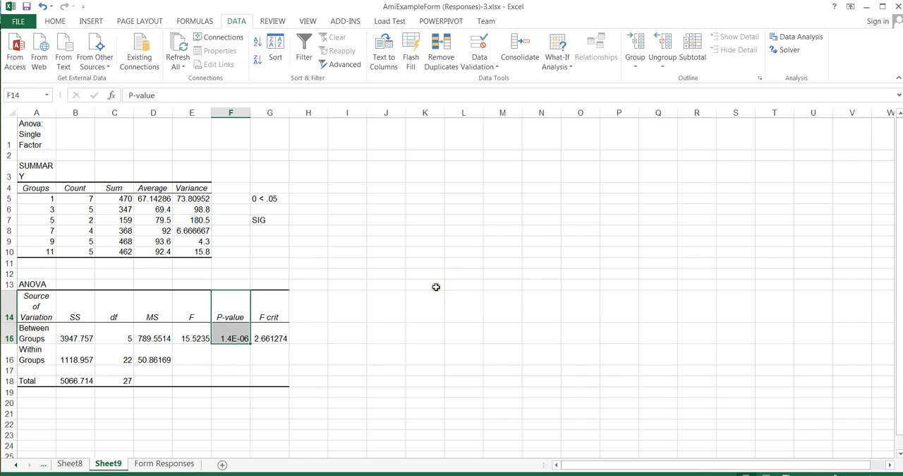
Step: Enter the heading "Post Hoc" in D20 below the ANOVA table
click(151, 402)
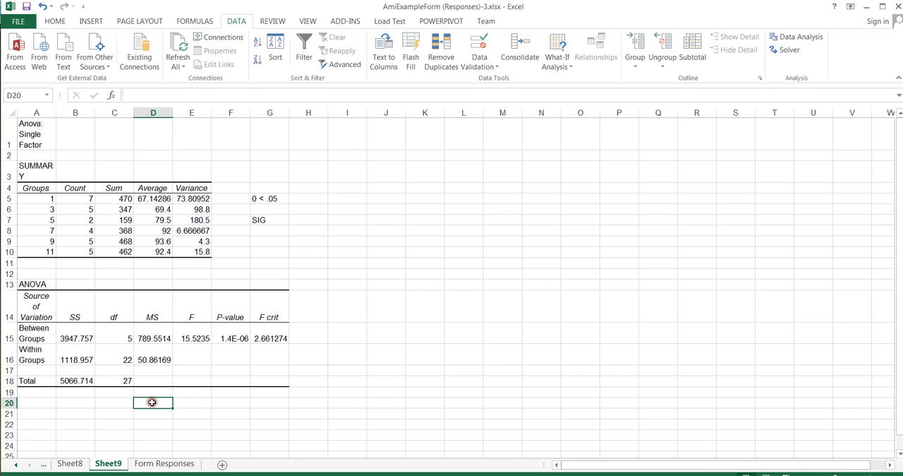
text(Post)
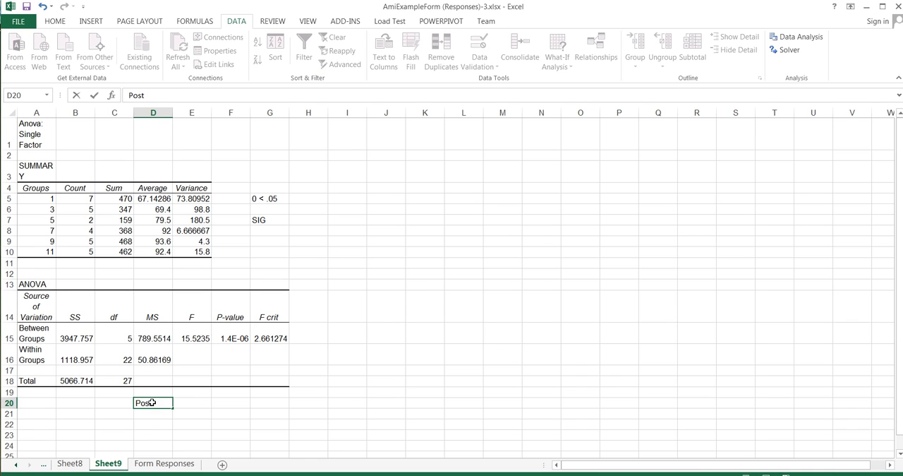
text( Hoc)
Step: Compare the averages of the 1-hour, 3-hour and 11-hour groups to choose pairs for post hoc testing
click(43, 198)
click(44, 209)
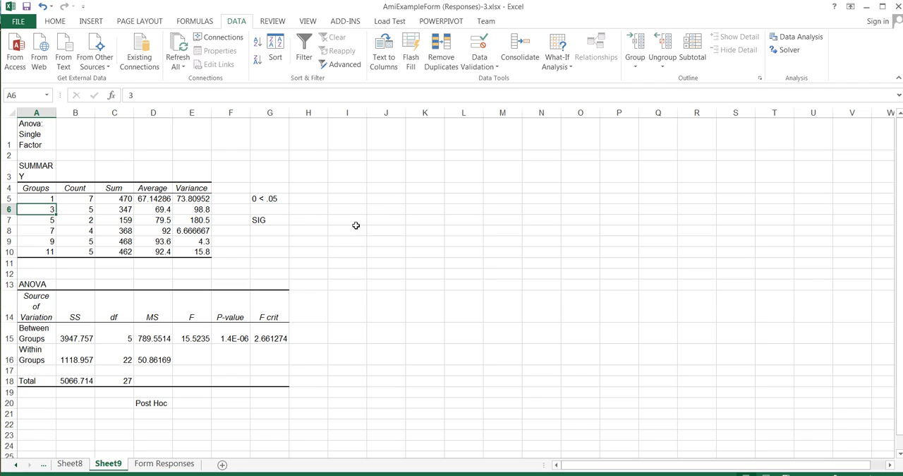
click(153, 198)
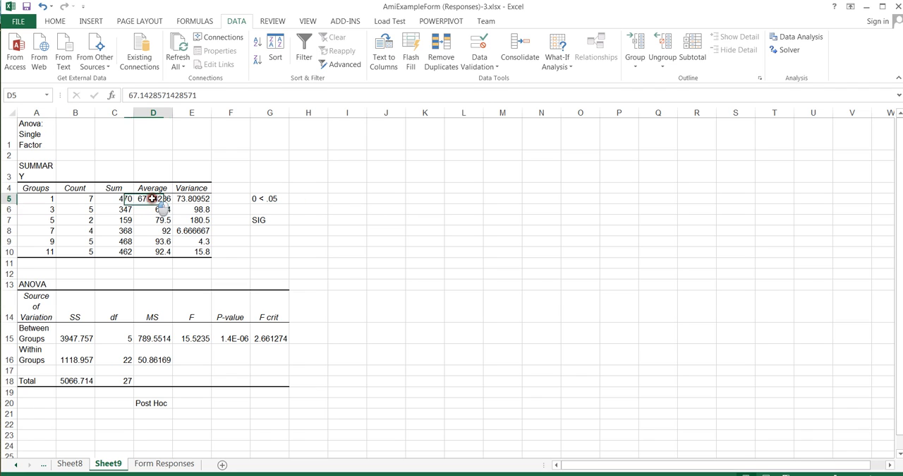
click(147, 253)
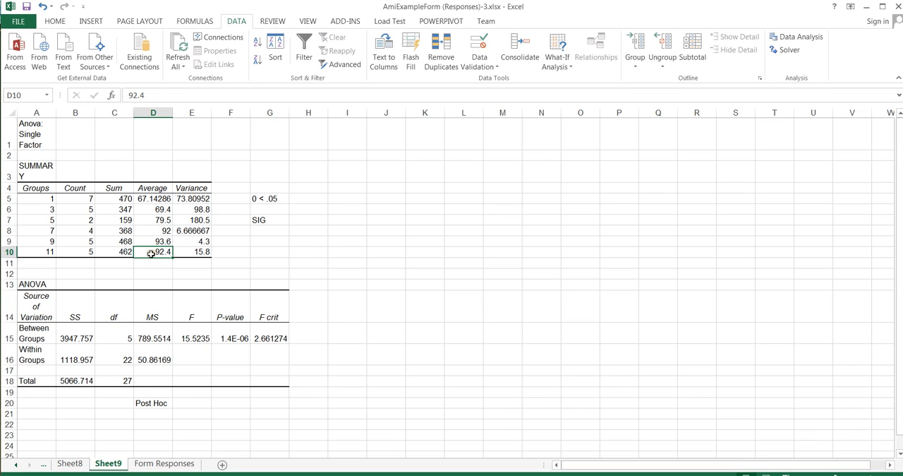
click(149, 199)
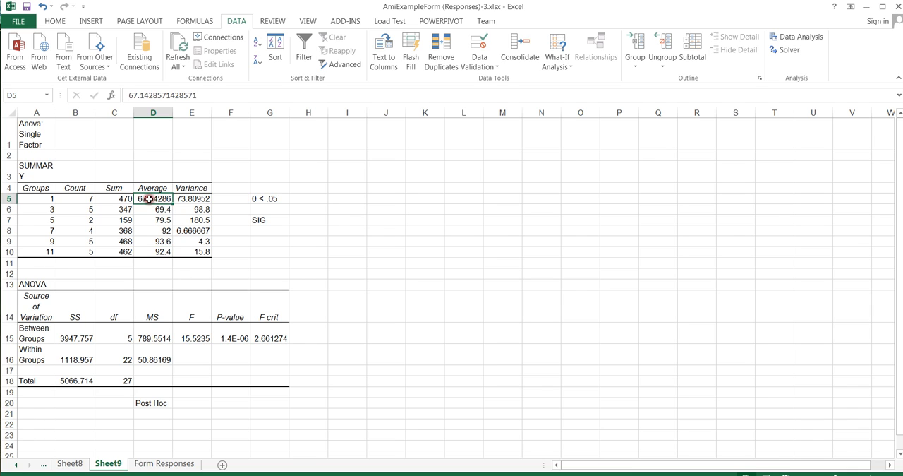
click(145, 211)
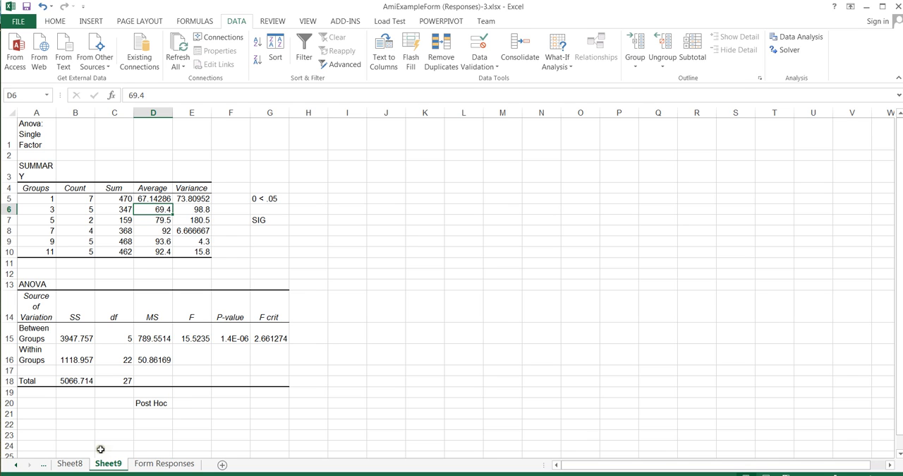
Step: Start the t-Test: Two-Sample Assuming Equal Variances analysis on Sheet8 with an empty cell outside the PivotTable selected
click(77, 464)
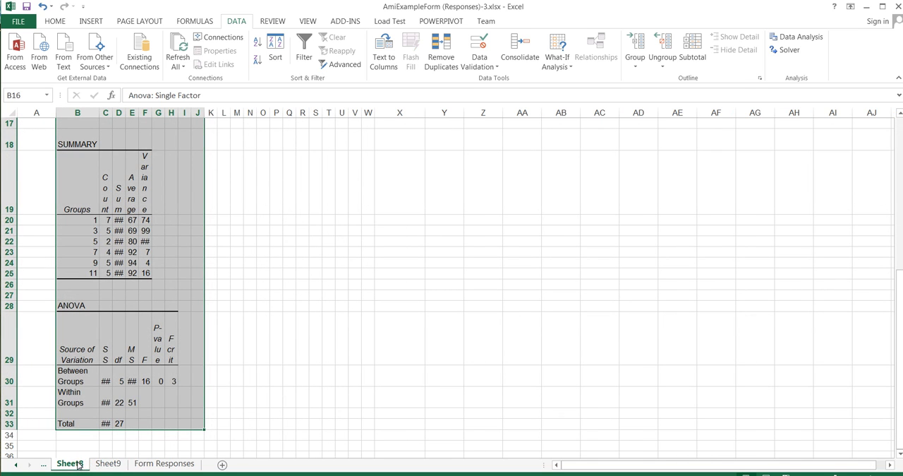
drag(899, 365, 894, 186)
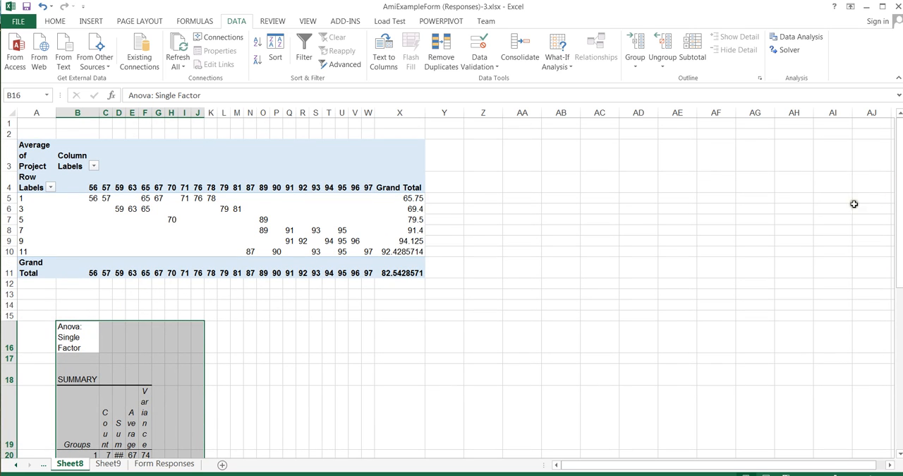
click(480, 182)
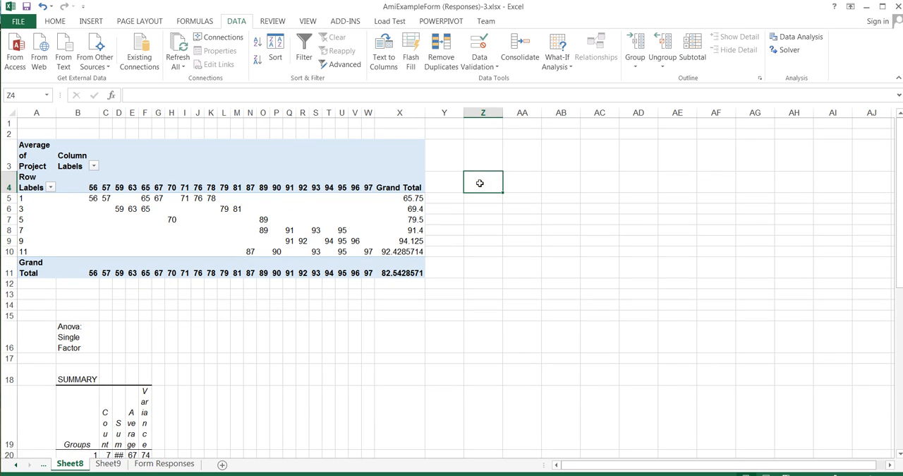
click(812, 40)
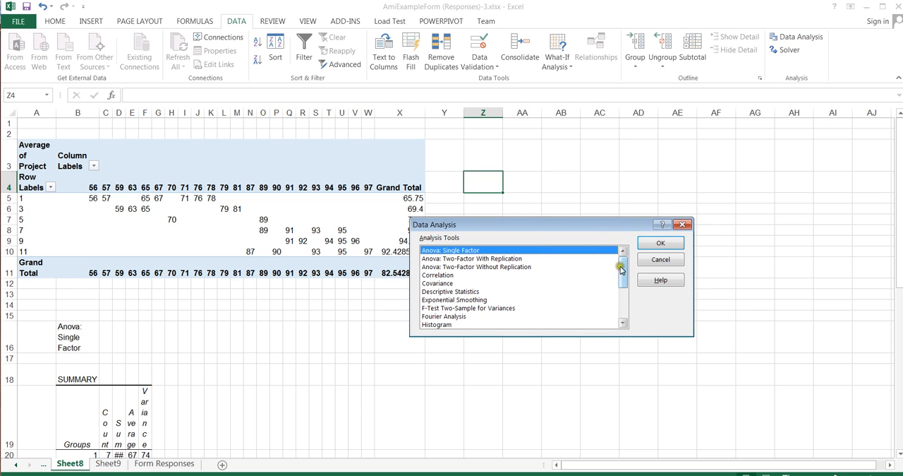
drag(621, 268, 623, 302)
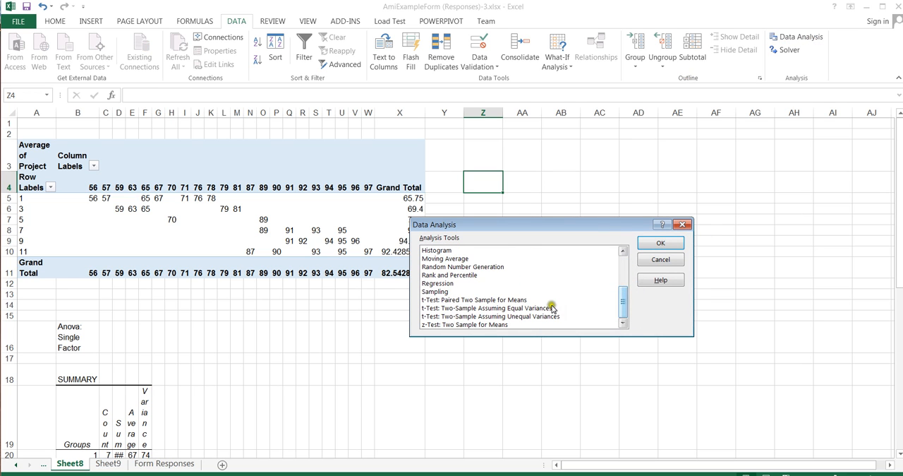
click(487, 309)
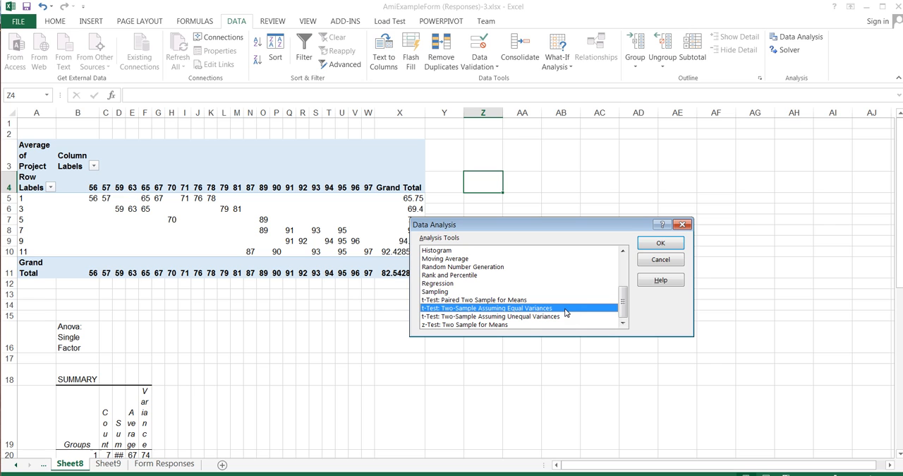
click(665, 244)
click(665, 244)
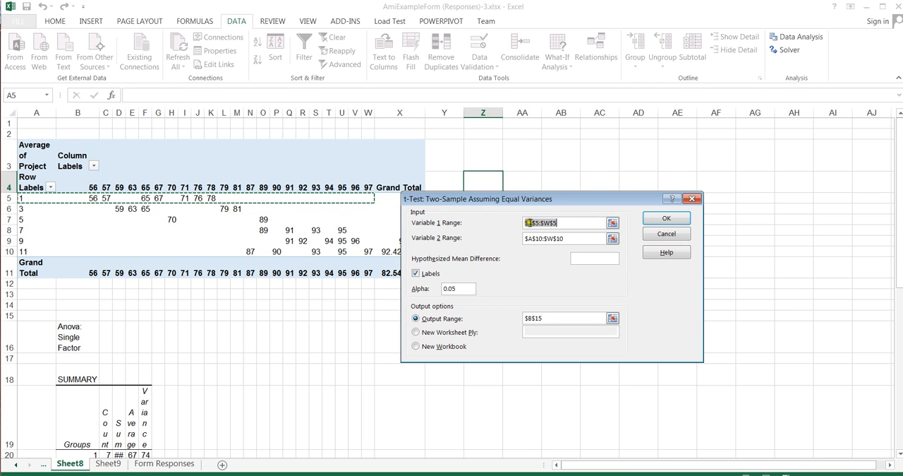
Step: Run the t-test on A5:W5 against A6:W6 with labels included and alpha 0.05, sending the output to X19
click(557, 239)
drag(557, 239, 524, 238)
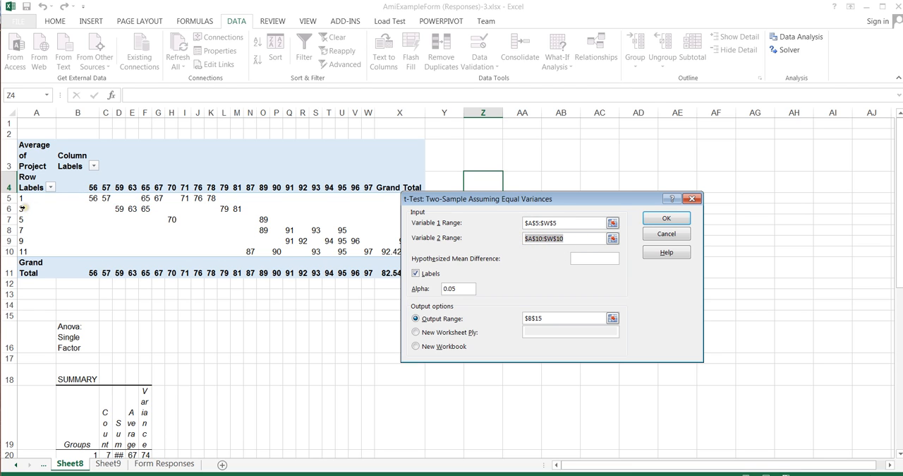
drag(24, 209, 366, 209)
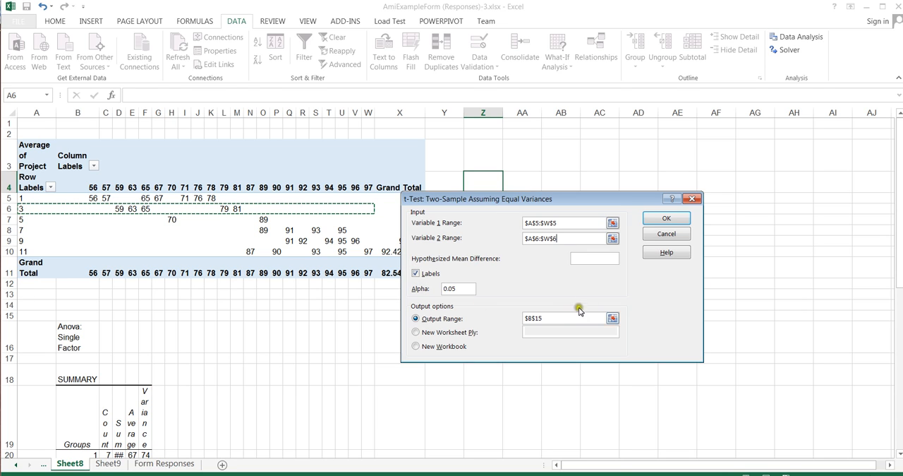
drag(556, 318, 514, 318)
click(398, 413)
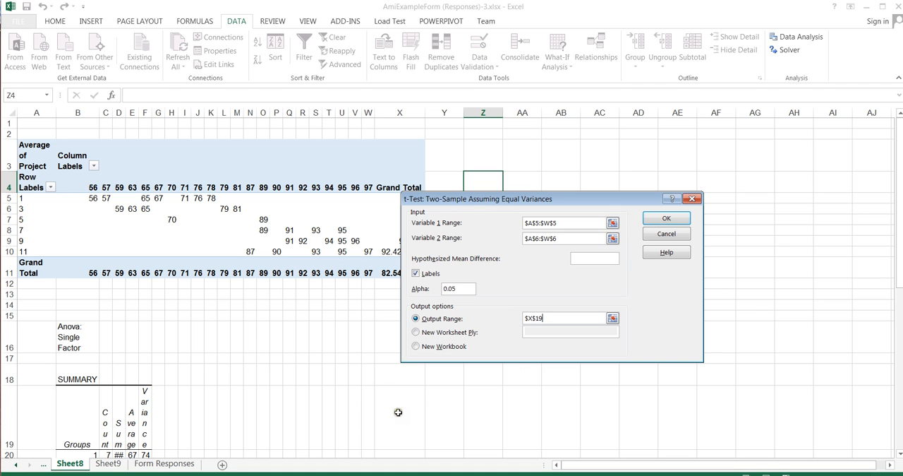
click(677, 219)
Step: Copy the complete t-test output, from its title through the t Critical two-tail row, to cell A1 of a new worksheet
drag(900, 205, 894, 337)
click(460, 153)
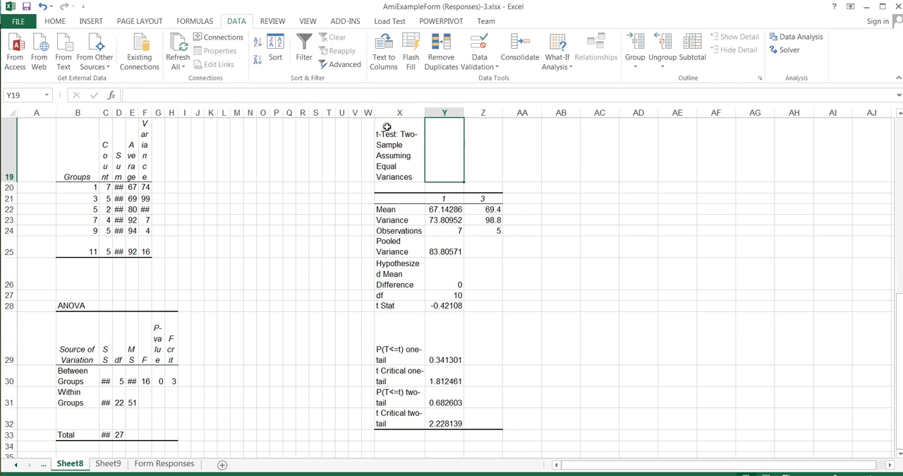
drag(386, 129, 477, 420)
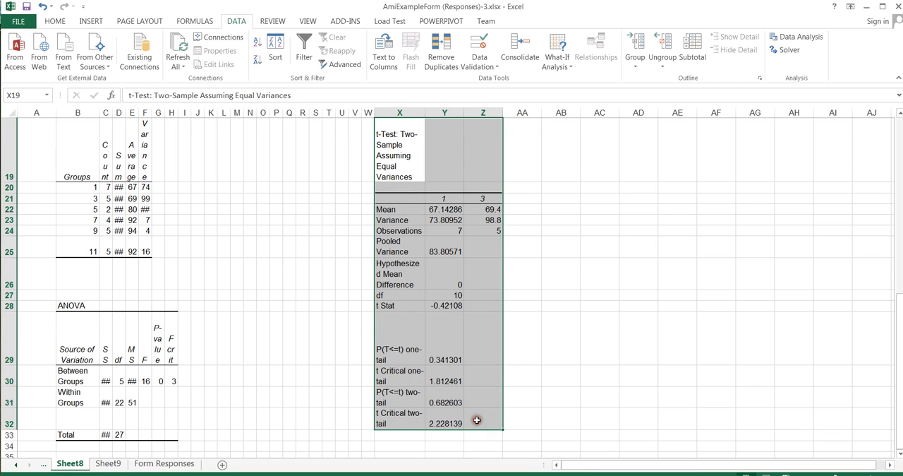
key(ctrl+c)
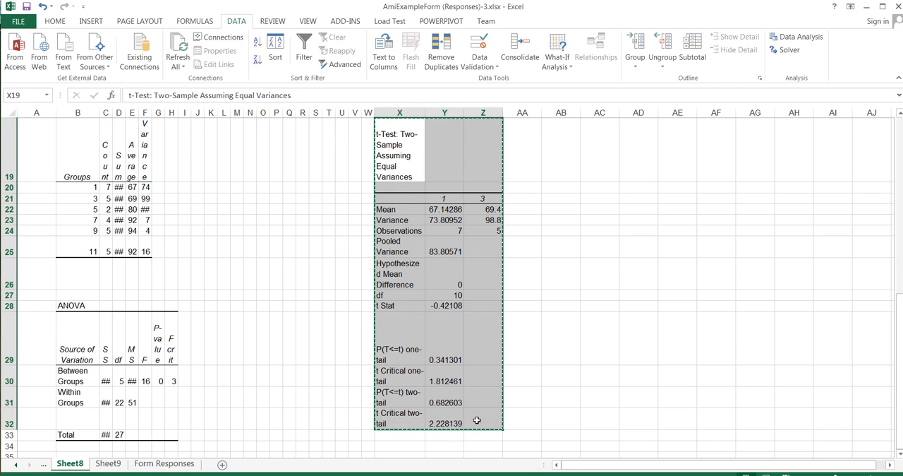
click(222, 464)
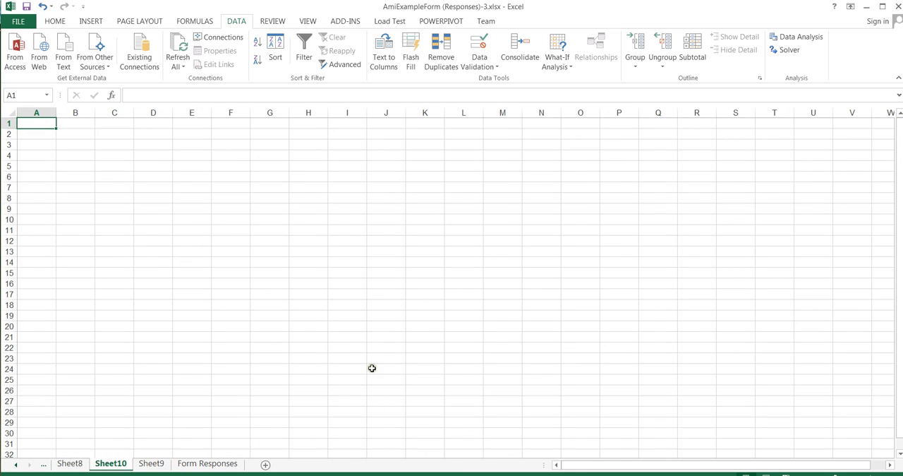
key(ctrl+v)
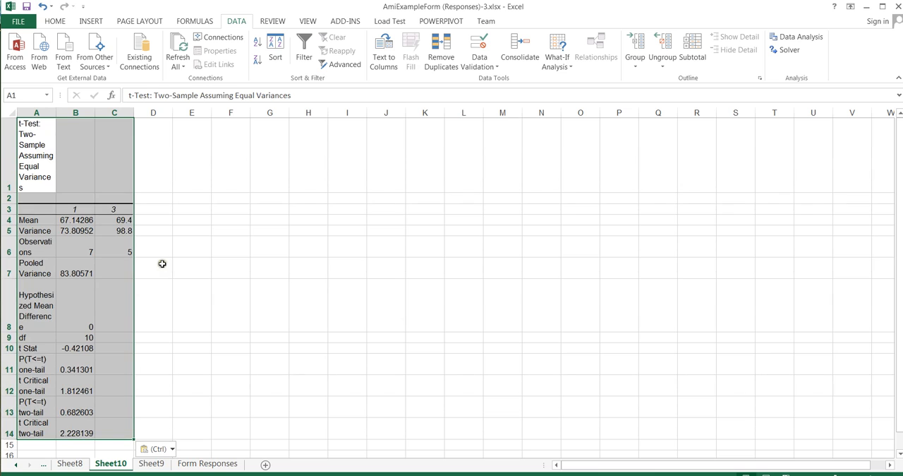
Step: Widen columns A, B and C of the new worksheet so the t-test labels and values are easy to read
drag(56, 113, 83, 116)
double_click(122, 113)
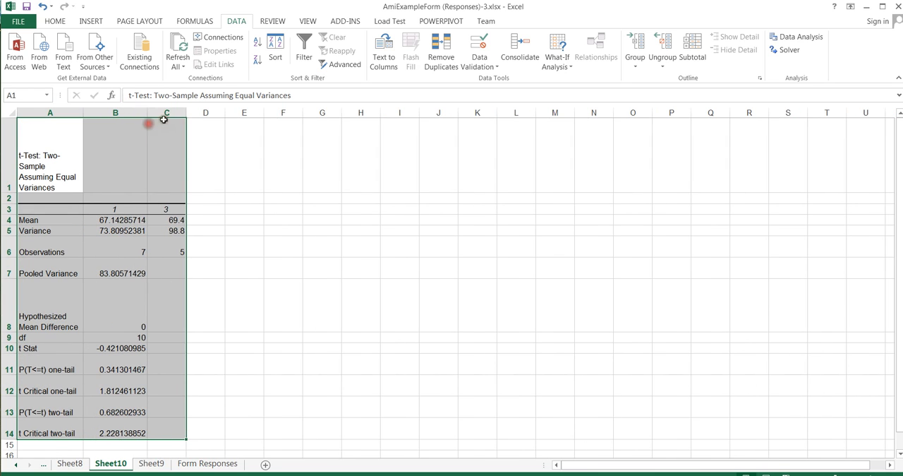
drag(187, 115, 234, 117)
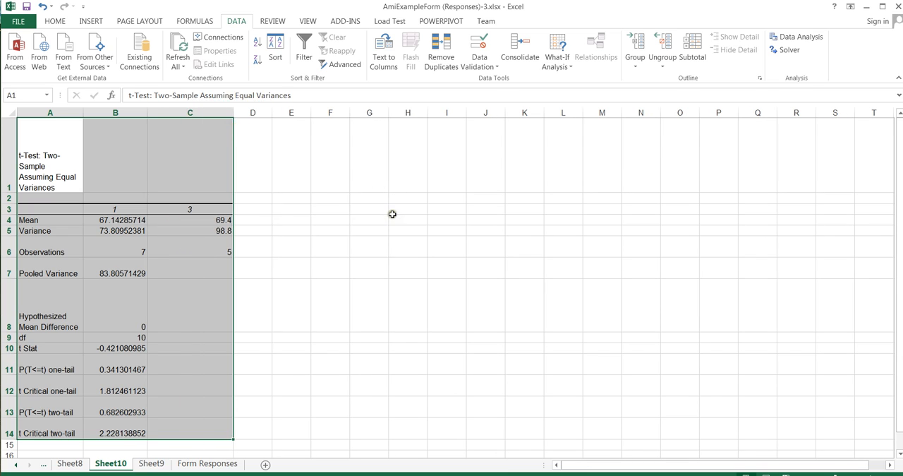
click(392, 213)
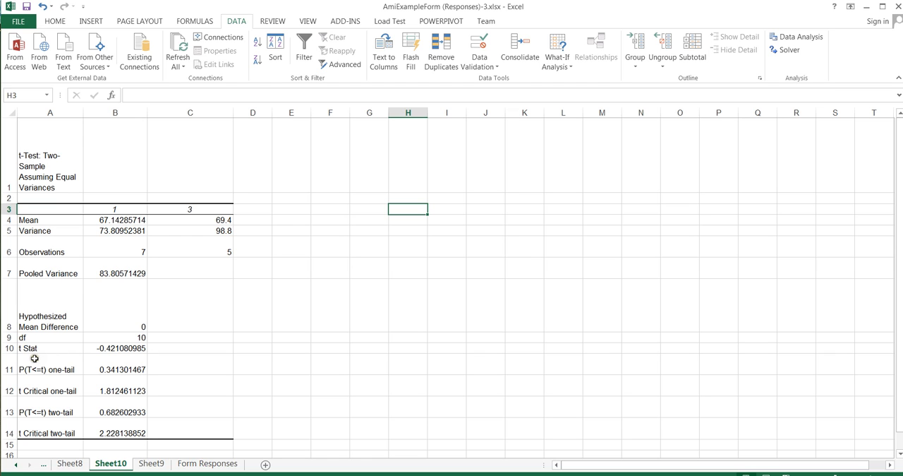
Step: Examine the one-tail and two-tail P(T<=t) rows in the t-test output on Sheet10
drag(35, 362, 116, 368)
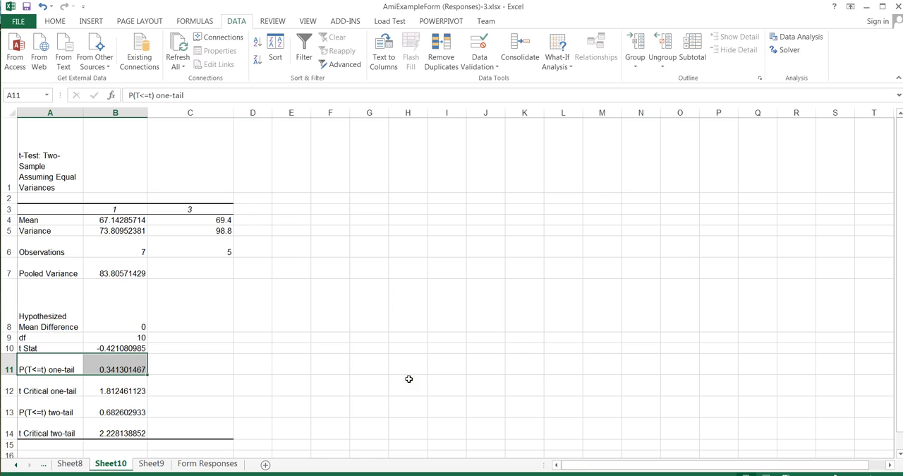
click(36, 402)
drag(36, 402, 113, 408)
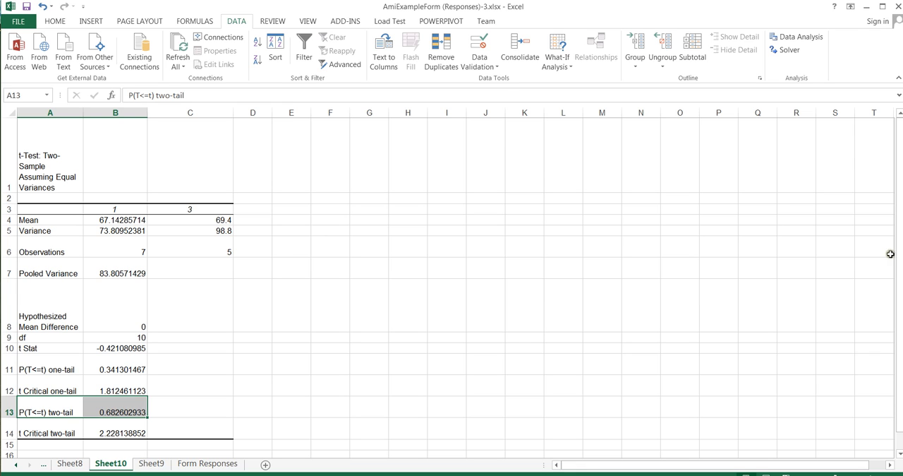
drag(894, 252, 898, 292)
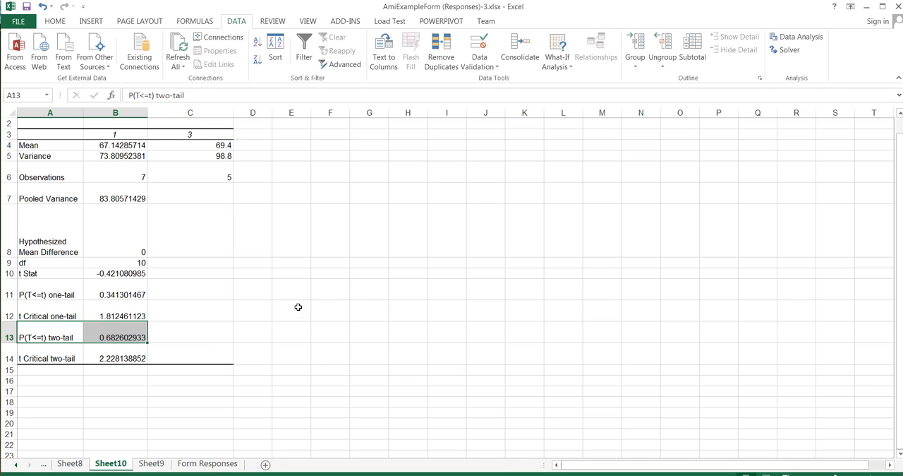
click(198, 463)
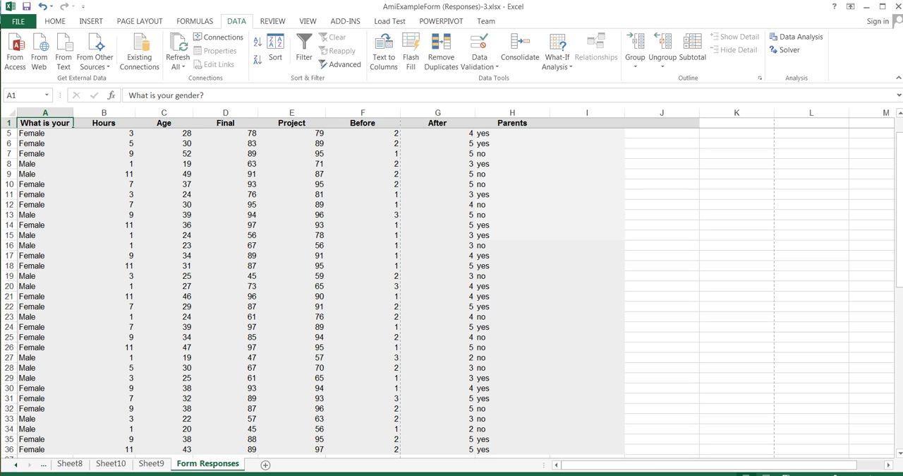
click(85, 21)
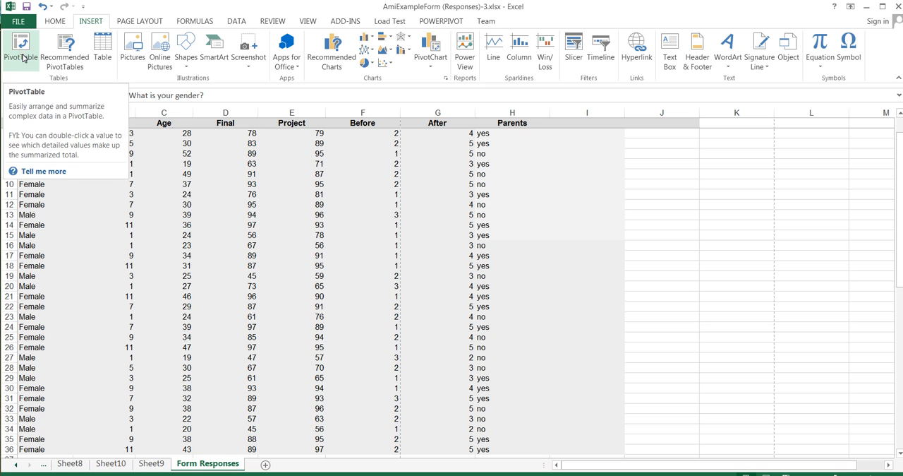
Step: Return to the PivotTable on Sheet8 and locate t-Test: Two-Sample Assuming Equal Variances among the Data Analysis tools
click(70, 463)
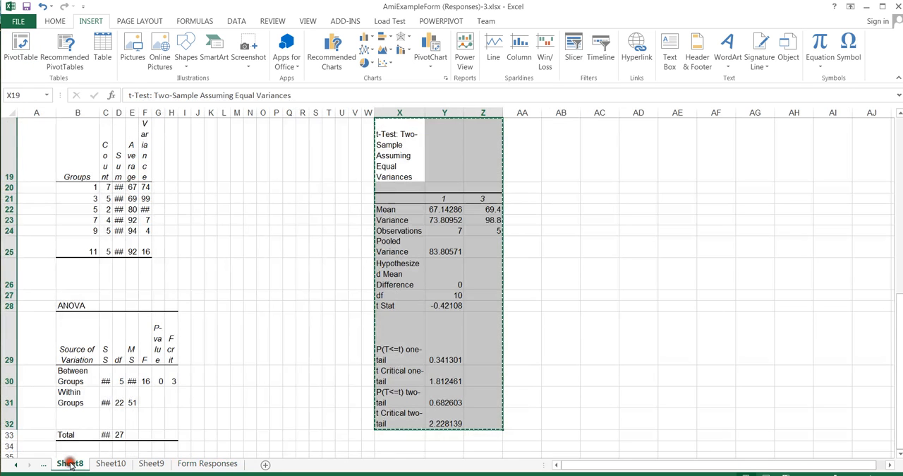
drag(899, 328, 899, 150)
click(340, 169)
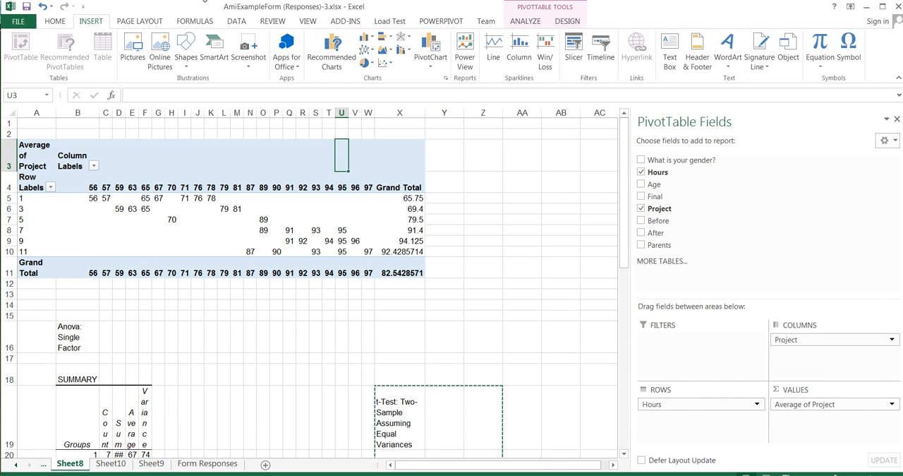
click(237, 21)
click(810, 35)
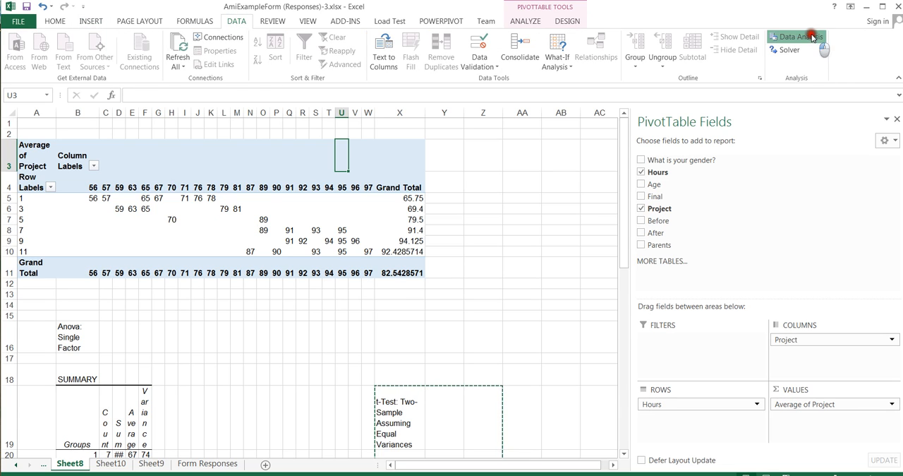
drag(621, 291, 622, 268)
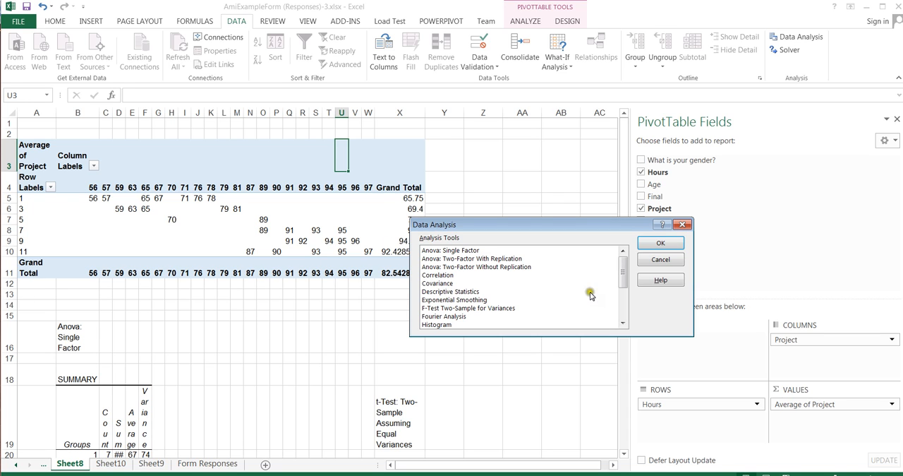
drag(623, 272, 624, 309)
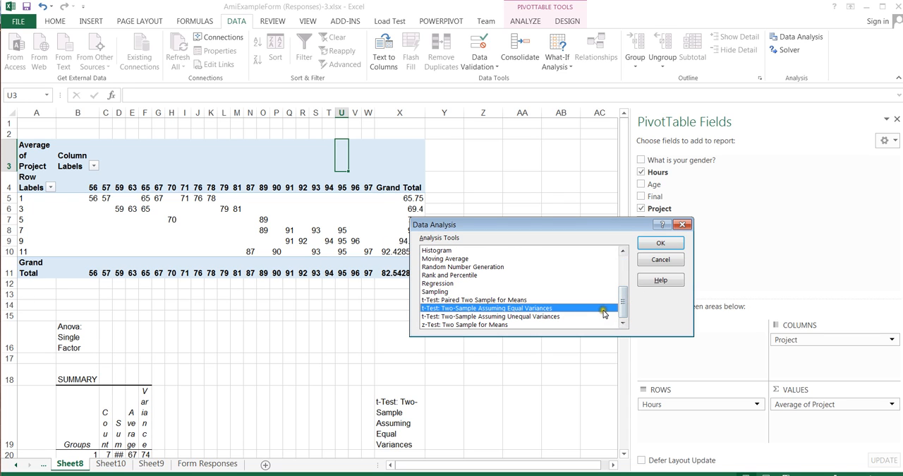